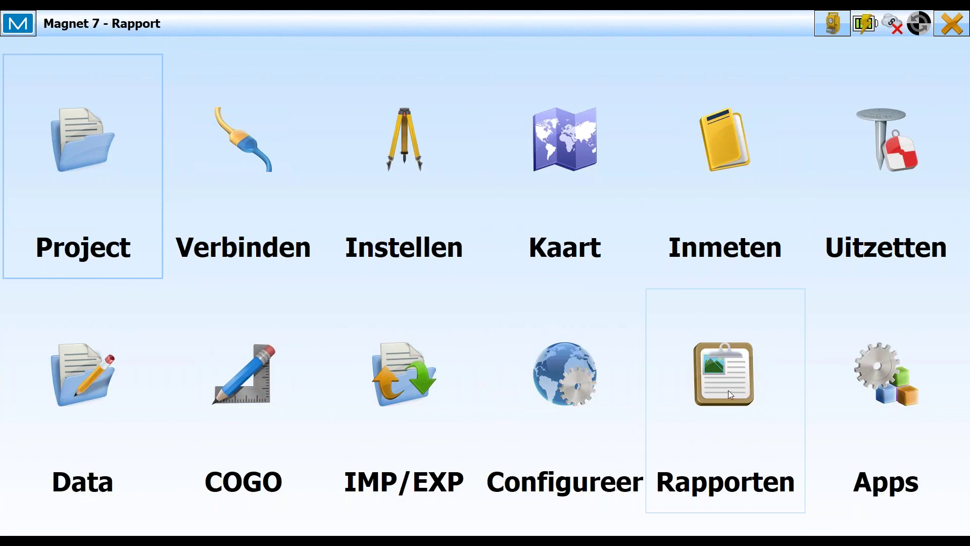
# - Add topcon_299212_topcon_logo_wide_a_color.jpg as the logo in the report header and return to the main menu
pyautogui.click(729, 385)
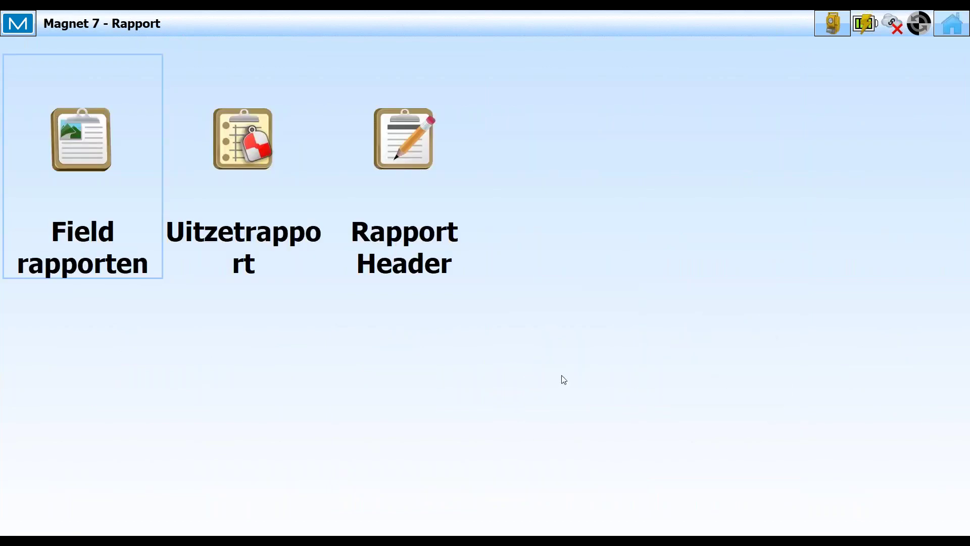
pyautogui.click(405, 158)
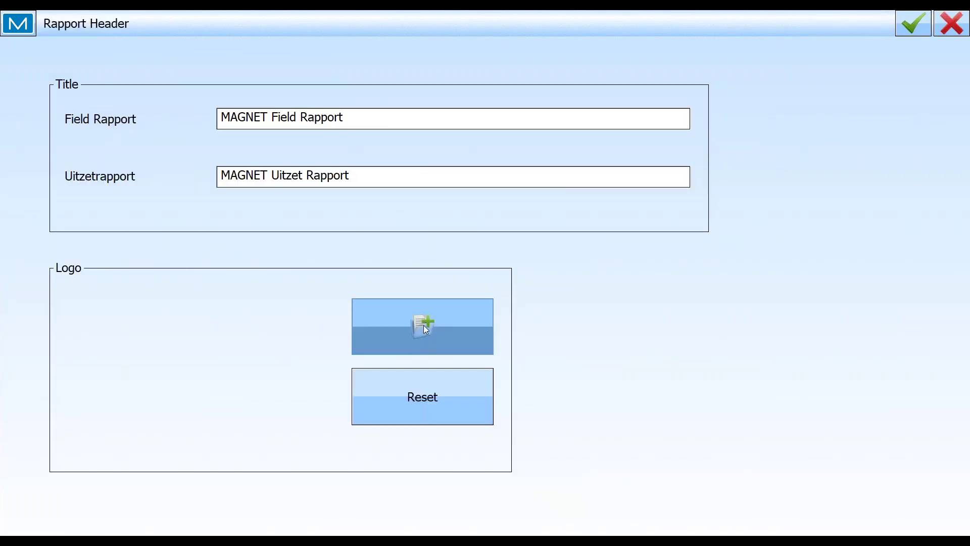
pyautogui.click(424, 326)
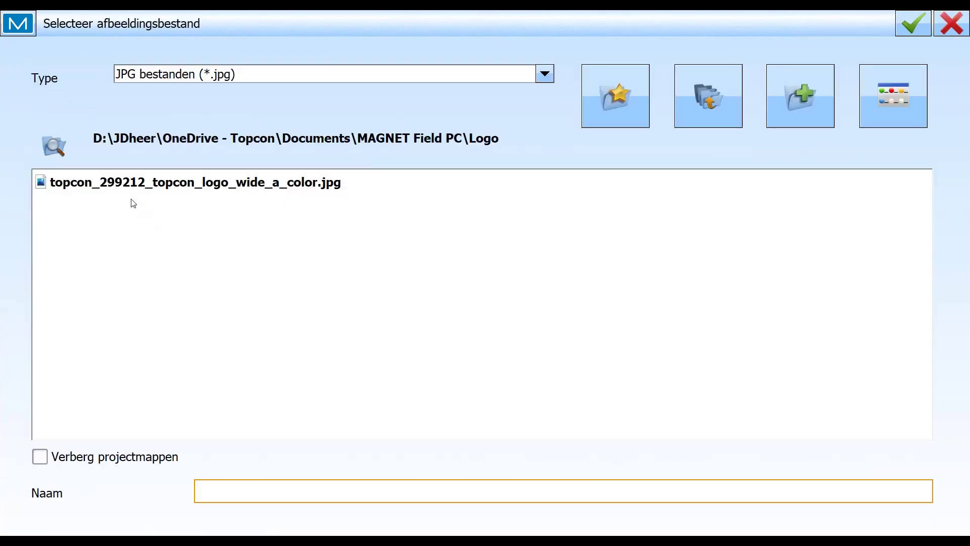
pyautogui.click(130, 184)
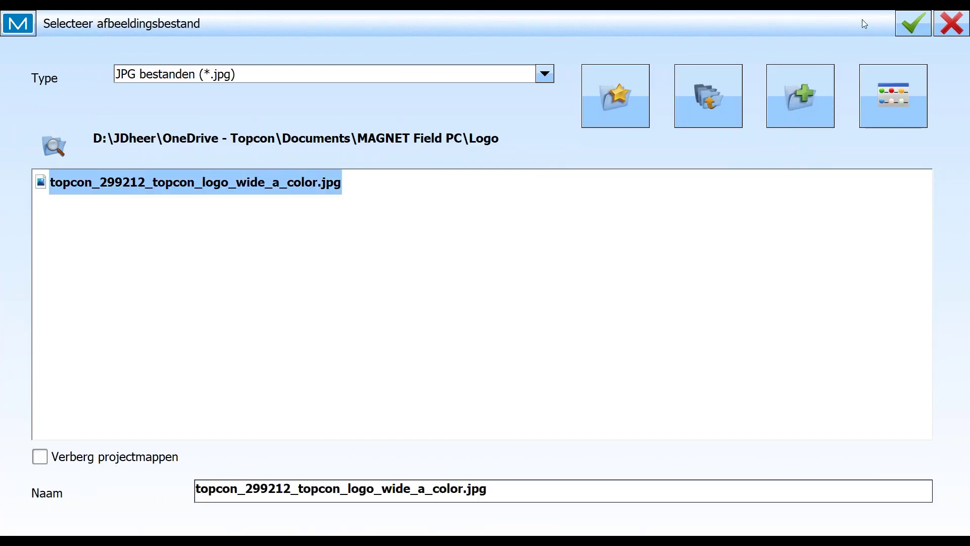
pyautogui.click(902, 19)
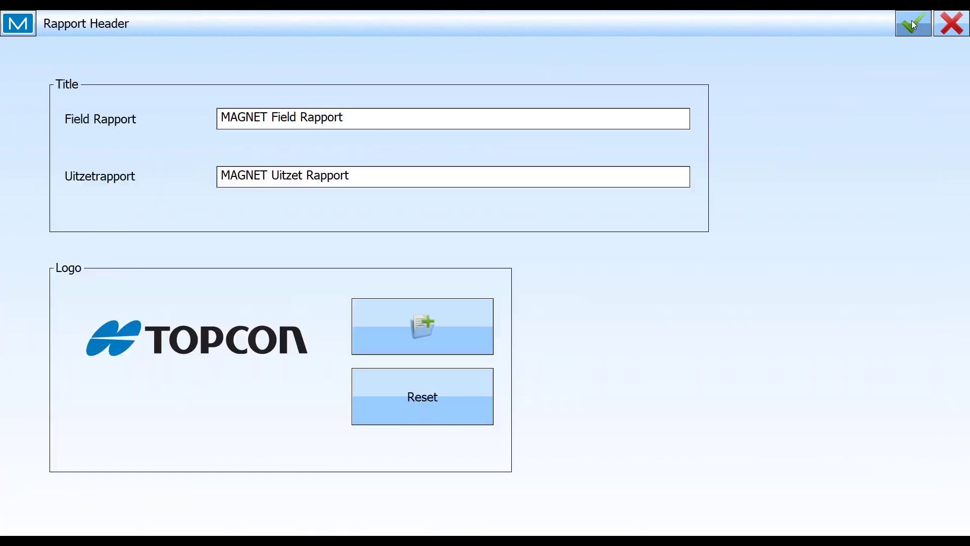
pyautogui.click(914, 24)
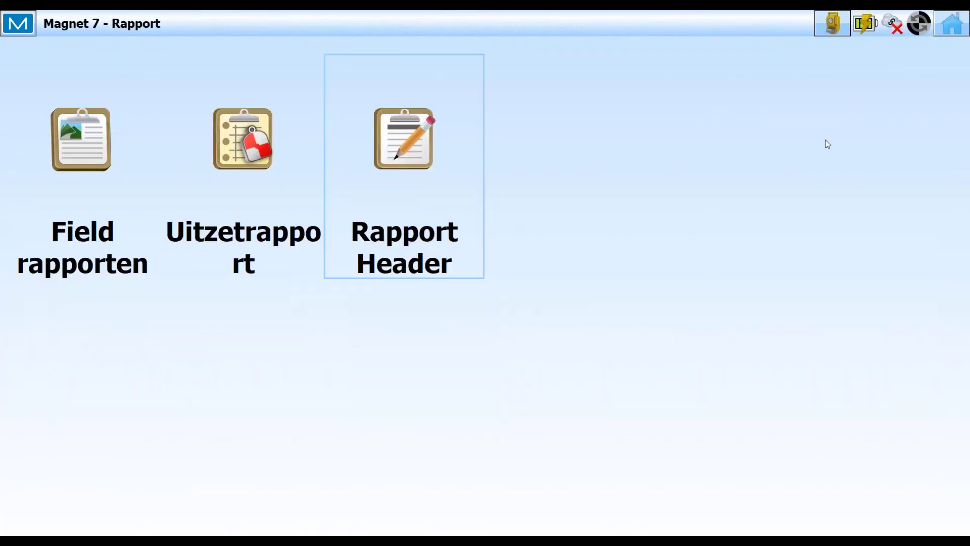
pyautogui.click(949, 28)
pyautogui.click(948, 28)
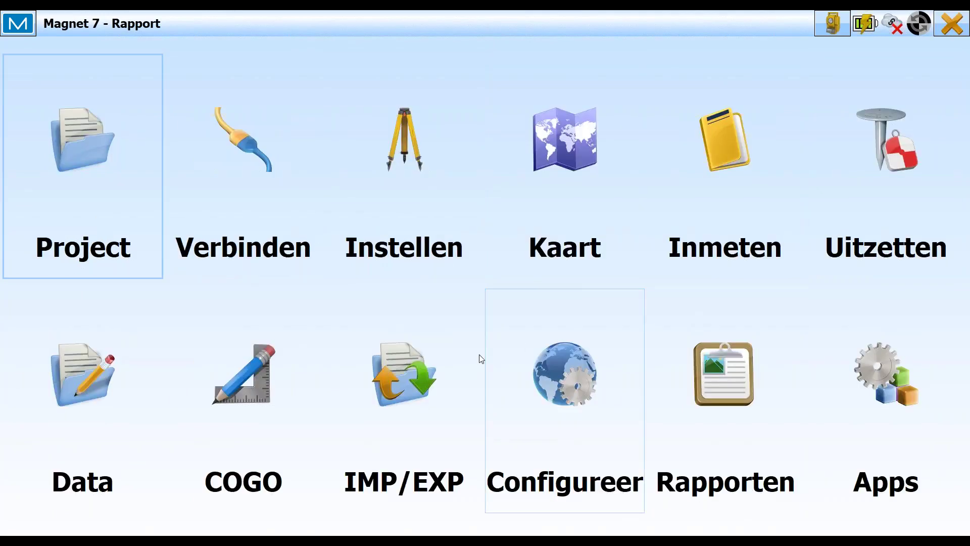
# - Calculate the point-to-point inverse (2-punts Verschil) from op21 to op22, picking both points on the map
pyautogui.click(245, 385)
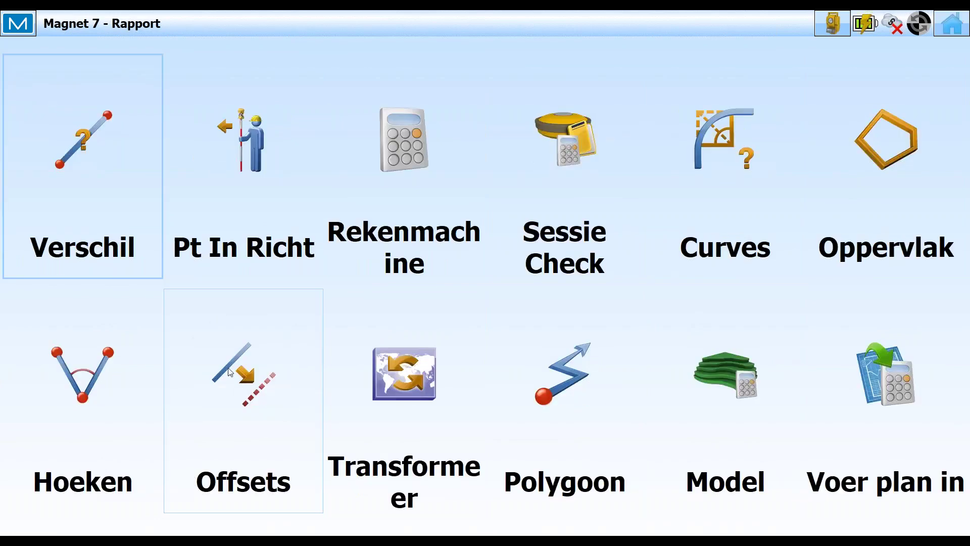
pyautogui.click(90, 161)
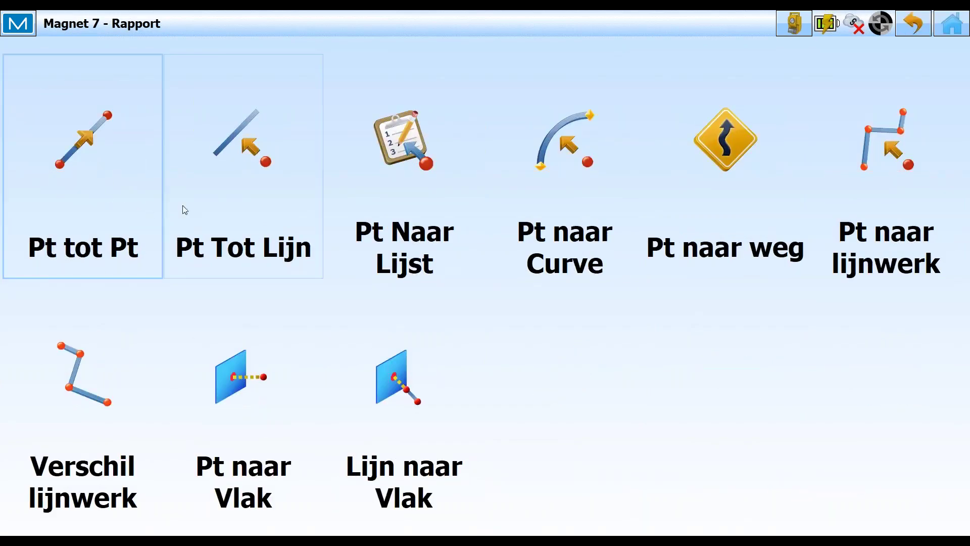
pyautogui.click(89, 163)
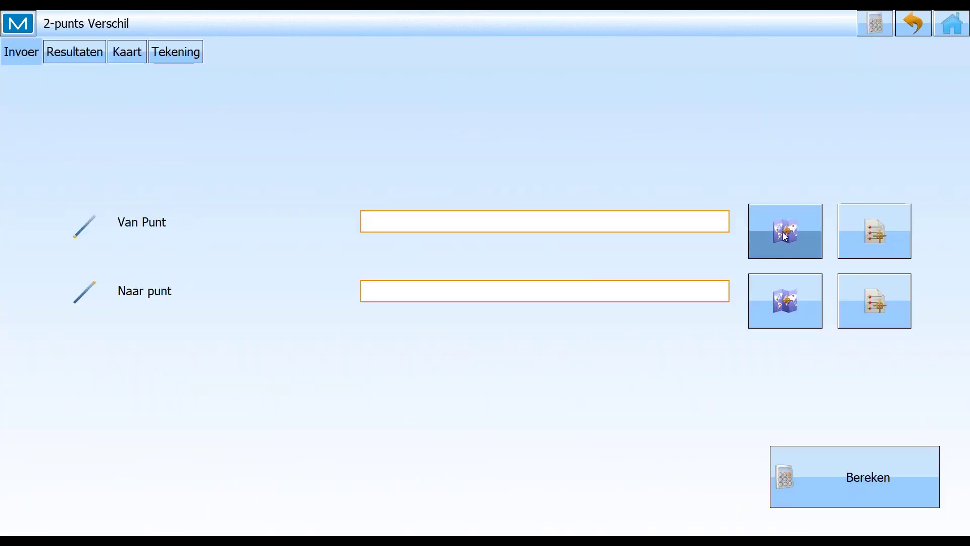
pyautogui.click(786, 237)
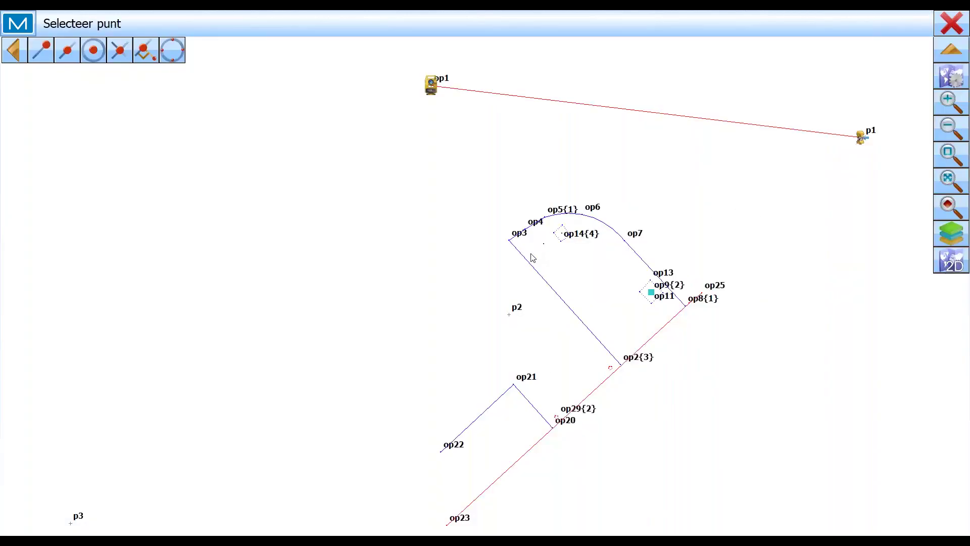
pyautogui.moveTo(497, 380); pyautogui.dragTo(494, 259)
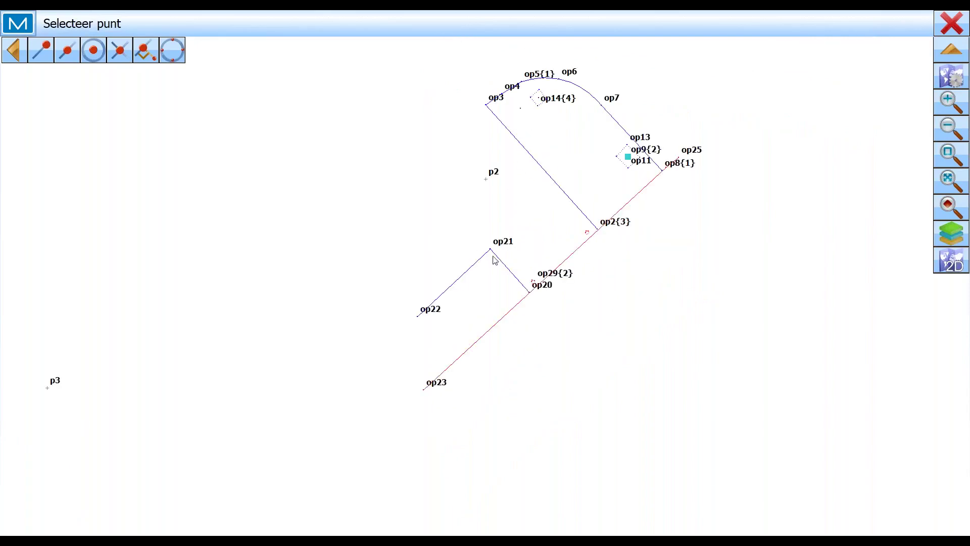
pyautogui.click(489, 250)
pyautogui.click(766, 313)
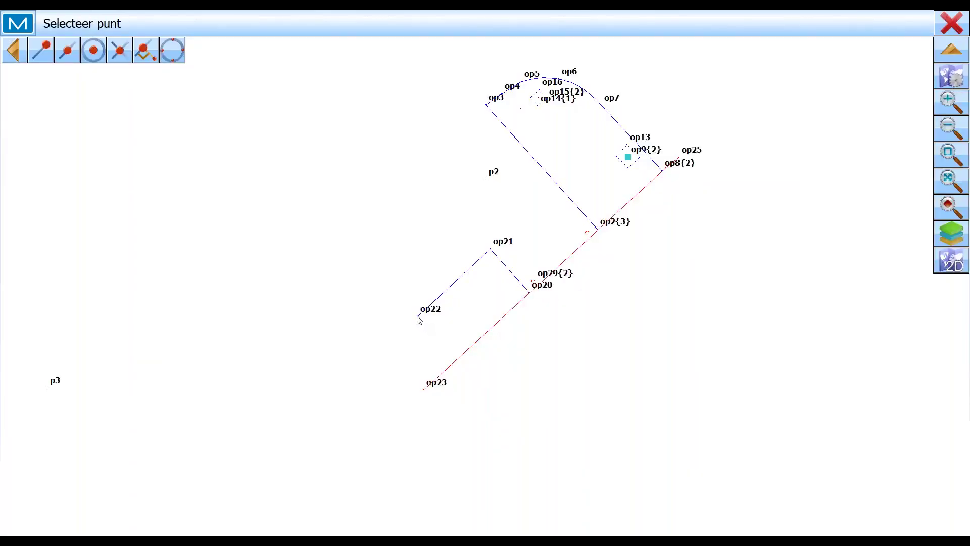
pyautogui.click(419, 316)
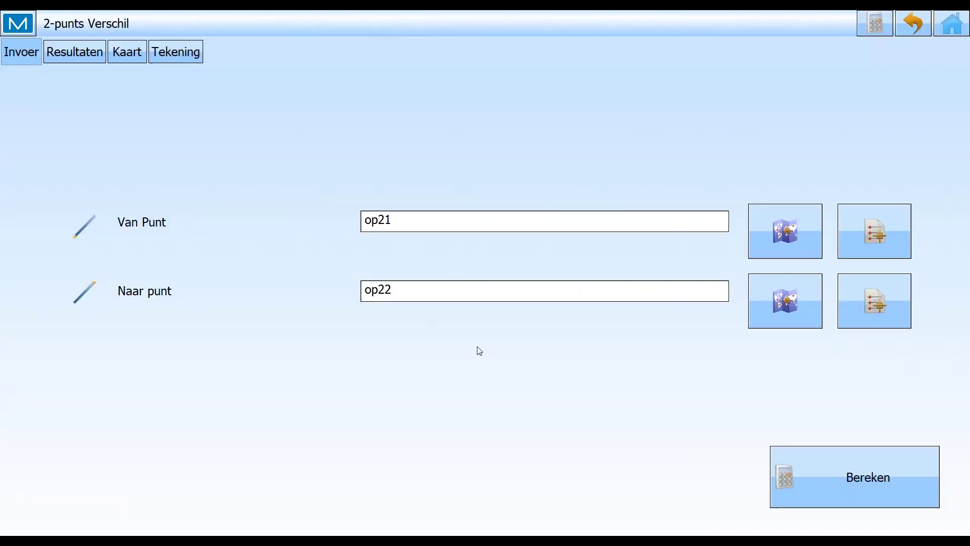
pyautogui.click(873, 479)
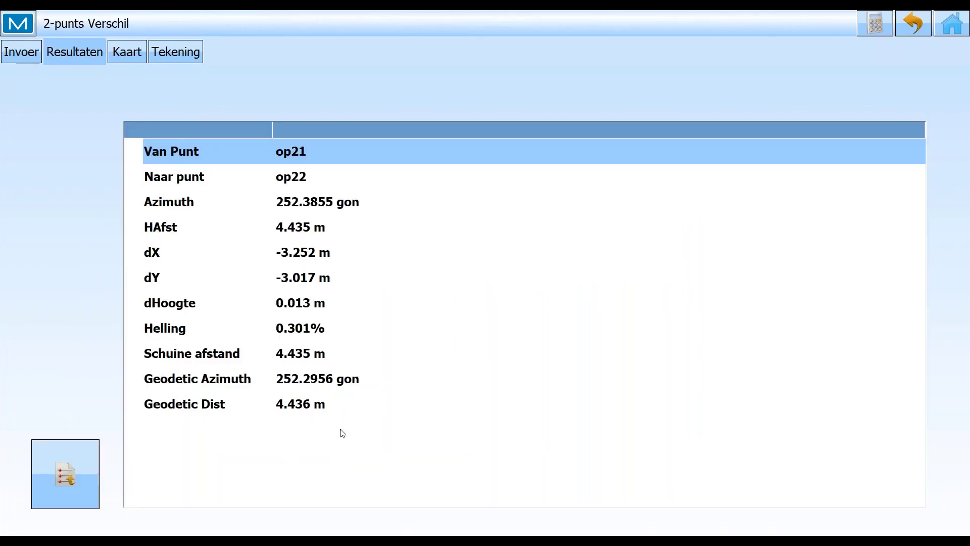
# - Create and save a field report from the map view of the two-point result, then return to the main menu
pyautogui.click(122, 53)
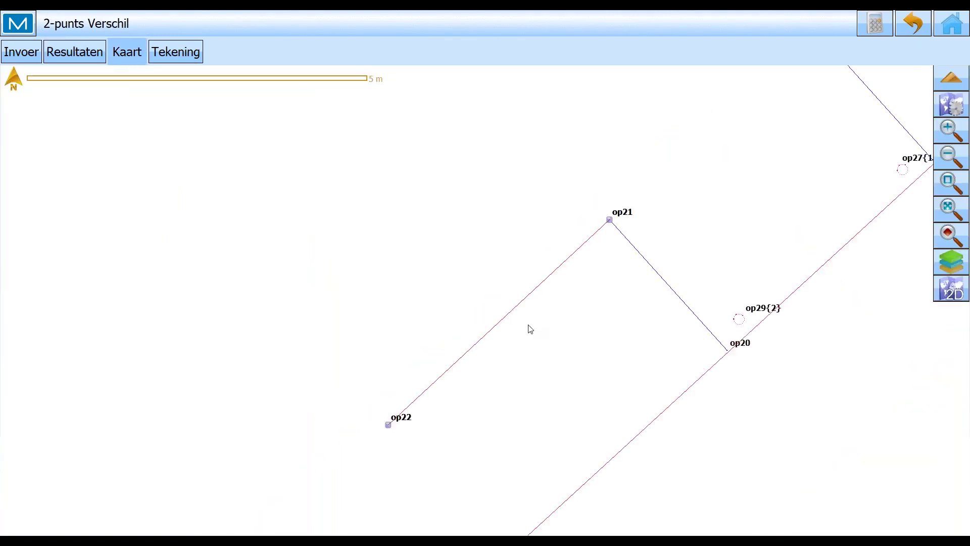
pyautogui.moveTo(536, 377); pyautogui.dragTo(532, 299)
pyautogui.rightClick(532, 300)
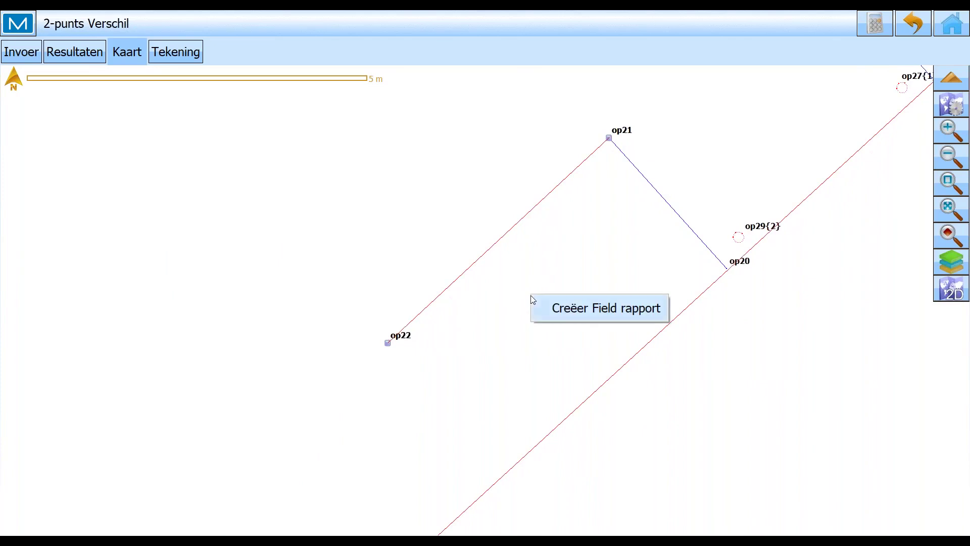
pyautogui.click(582, 309)
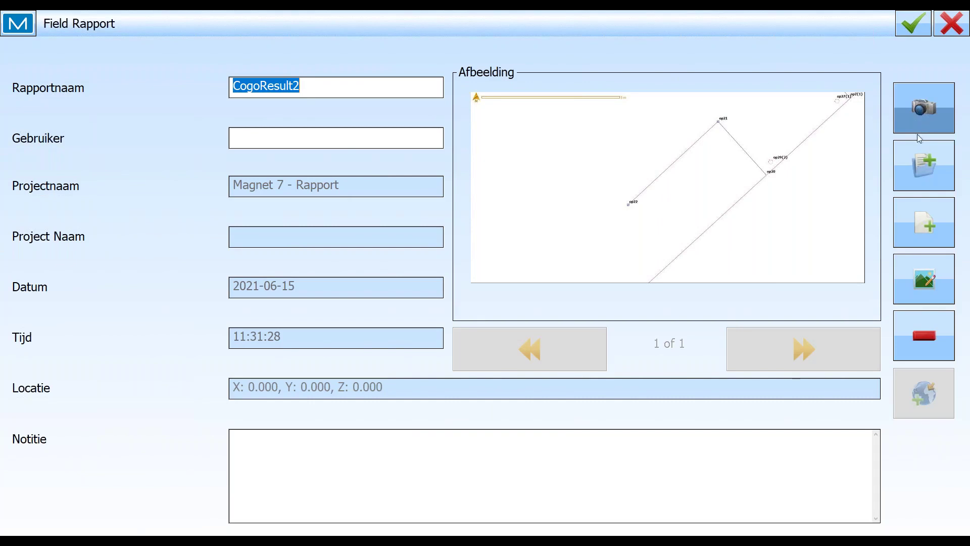
pyautogui.click(913, 20)
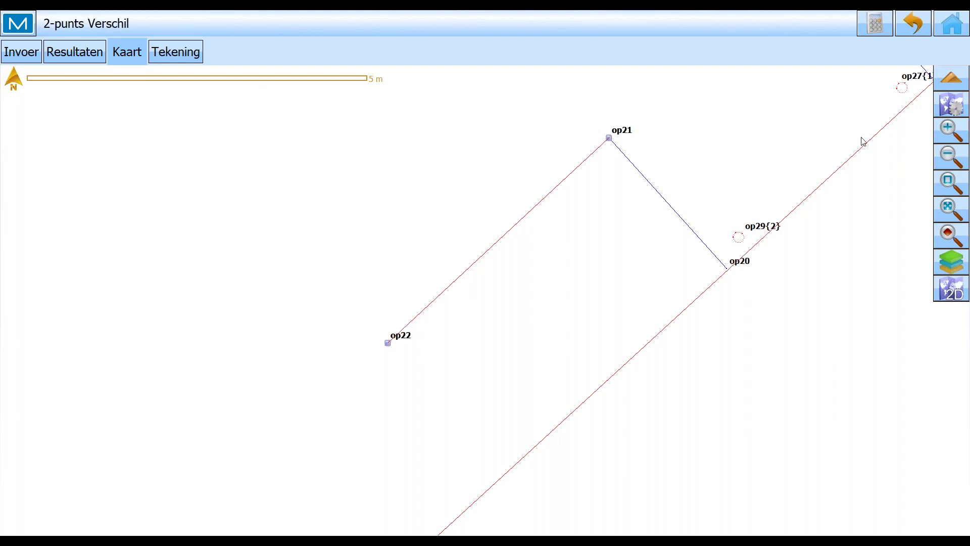
pyautogui.click(954, 23)
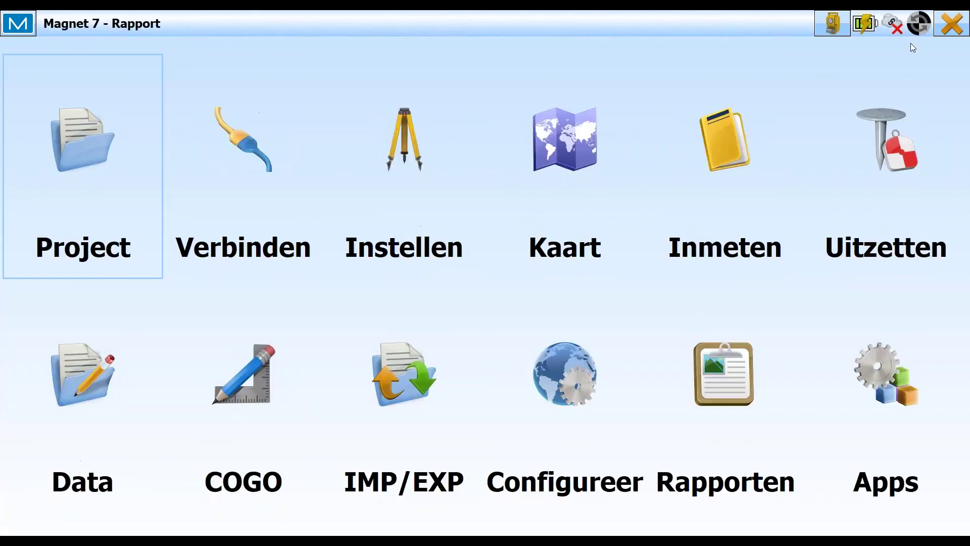
# - Set up an export to file of Field rapporten in PDF format with Portrait orientation
pyautogui.click(407, 392)
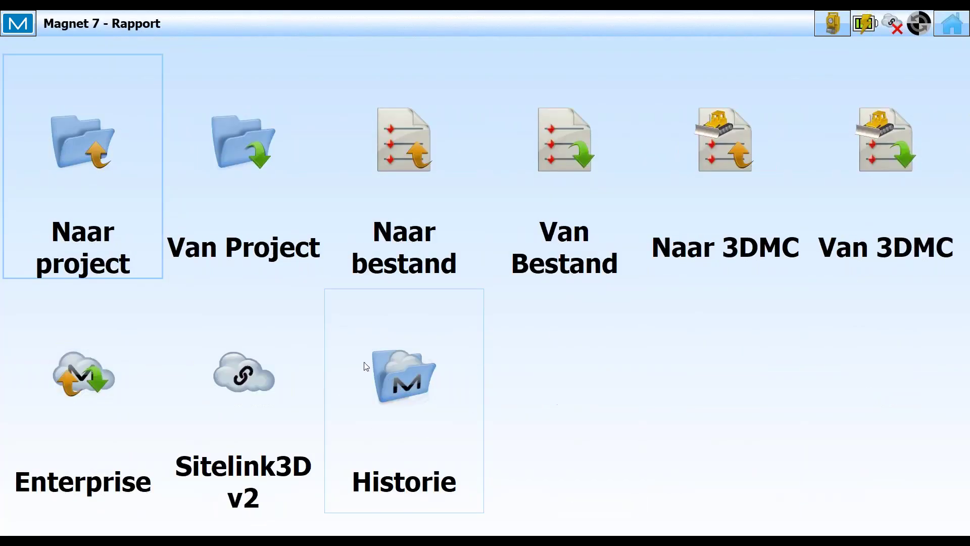
pyautogui.click(395, 186)
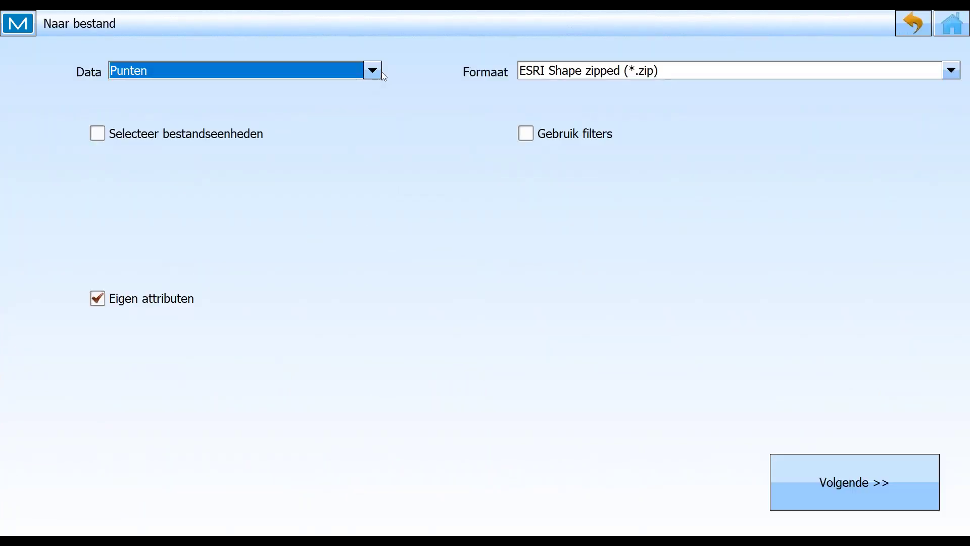
pyautogui.click(382, 73)
pyautogui.scroll(-1, 171, 400)
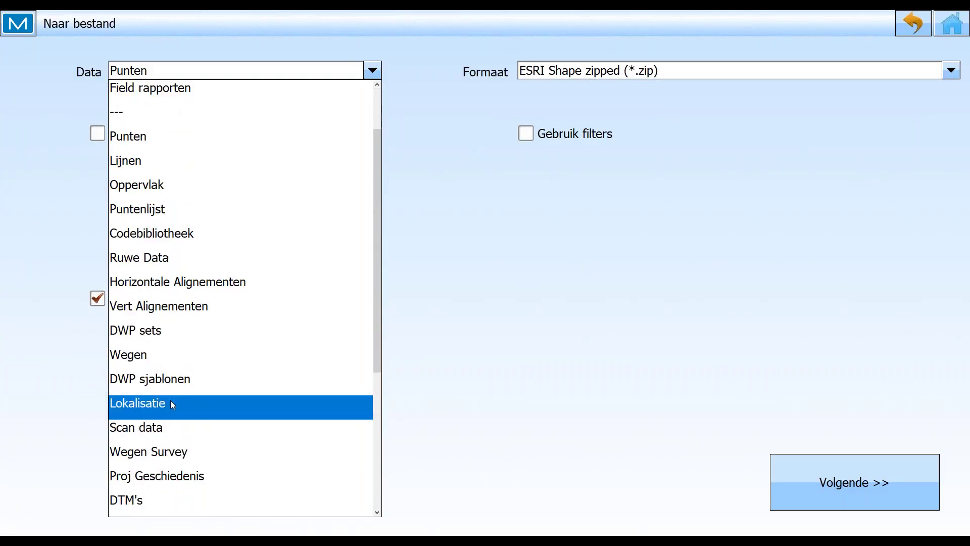
pyautogui.scroll(-3, 167, 394)
pyautogui.click(160, 381)
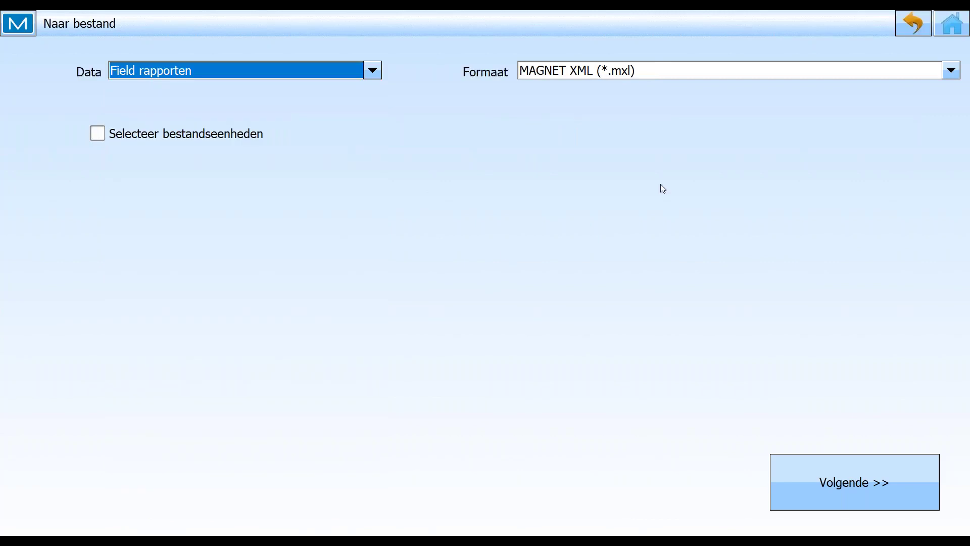
pyautogui.click(951, 70)
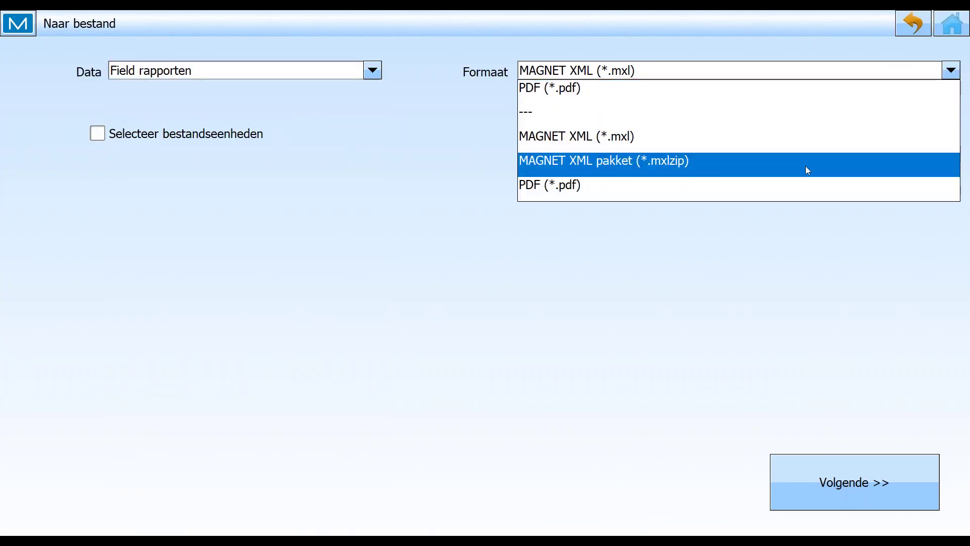
pyautogui.click(640, 190)
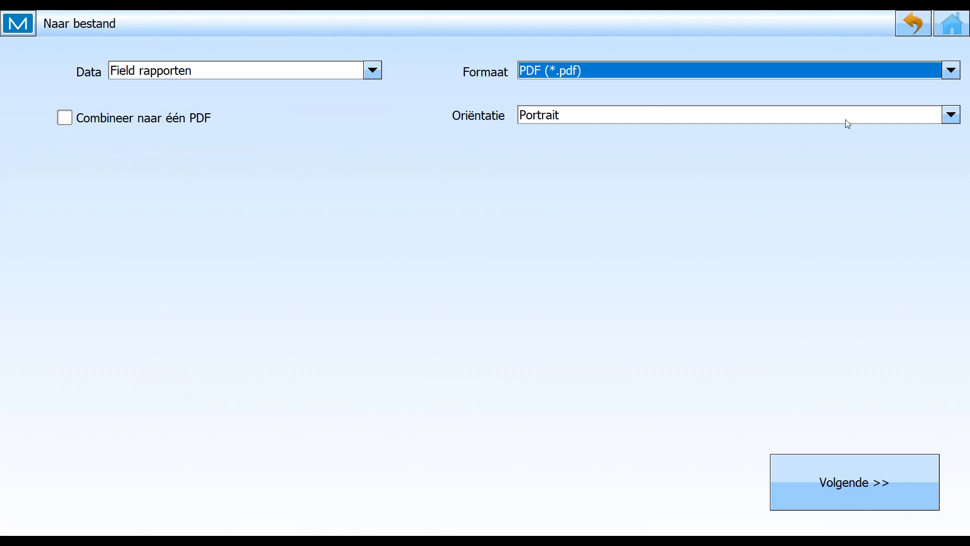
pyautogui.click(956, 118)
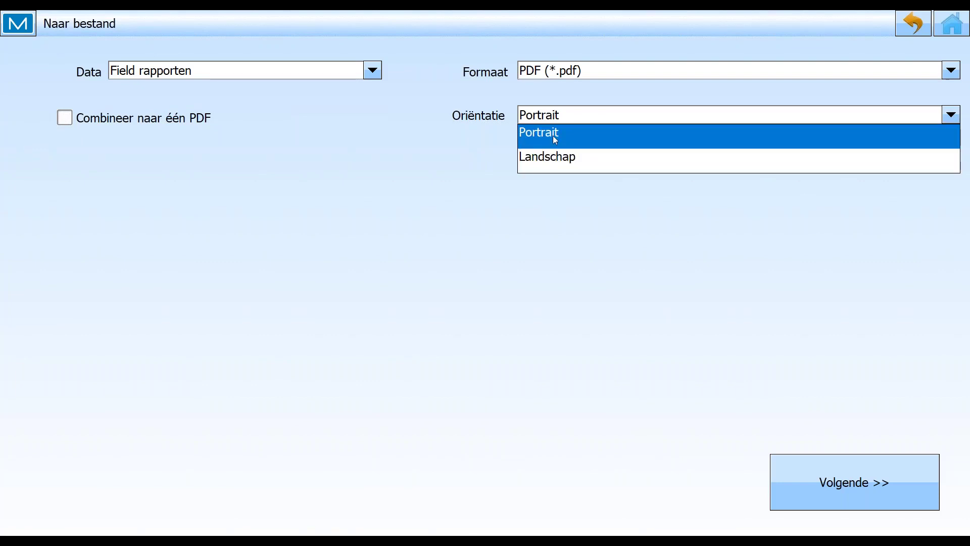
pyautogui.click(556, 136)
# - Export only the CogoResult2 field report to the MAGNET Field PC\Rapport folder and close the export status
pyautogui.click(848, 496)
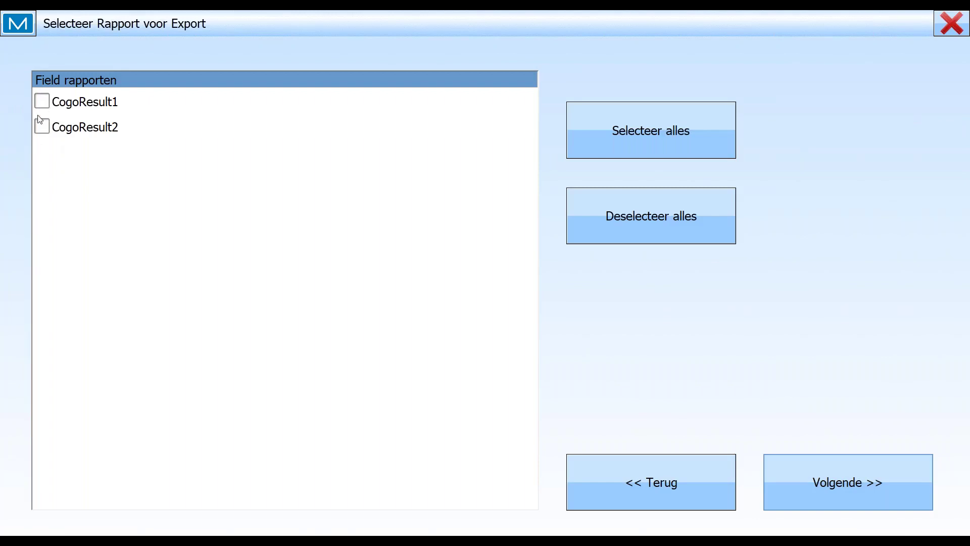
pyautogui.click(41, 127)
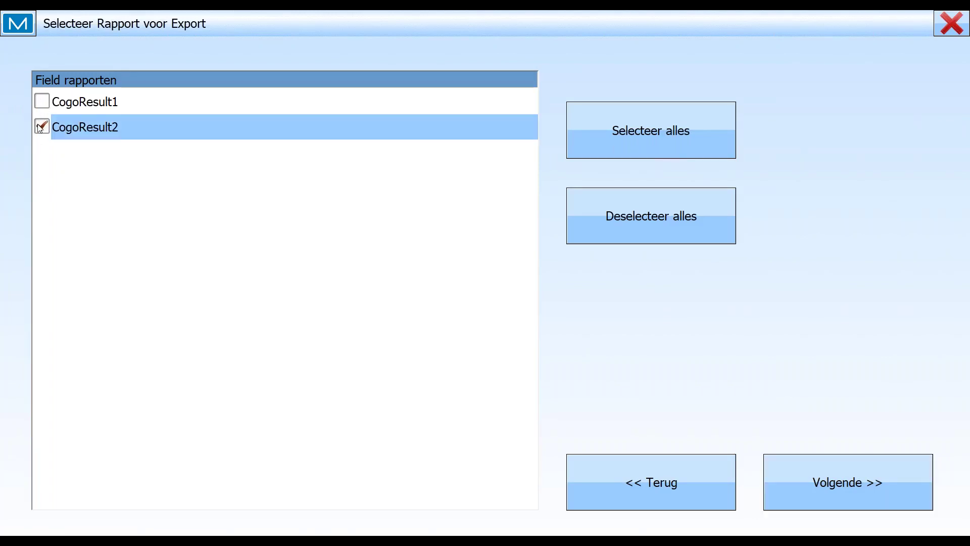
pyautogui.click(820, 476)
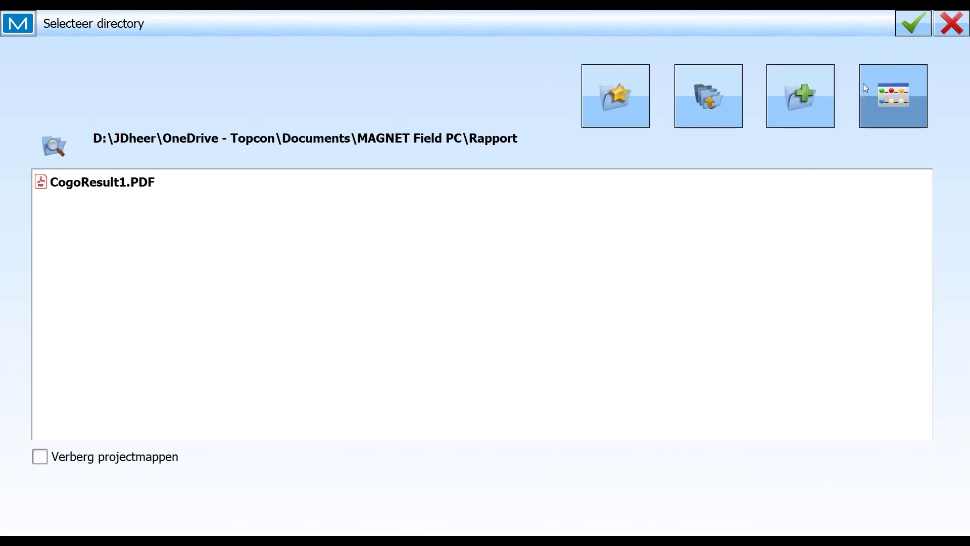
pyautogui.click(917, 20)
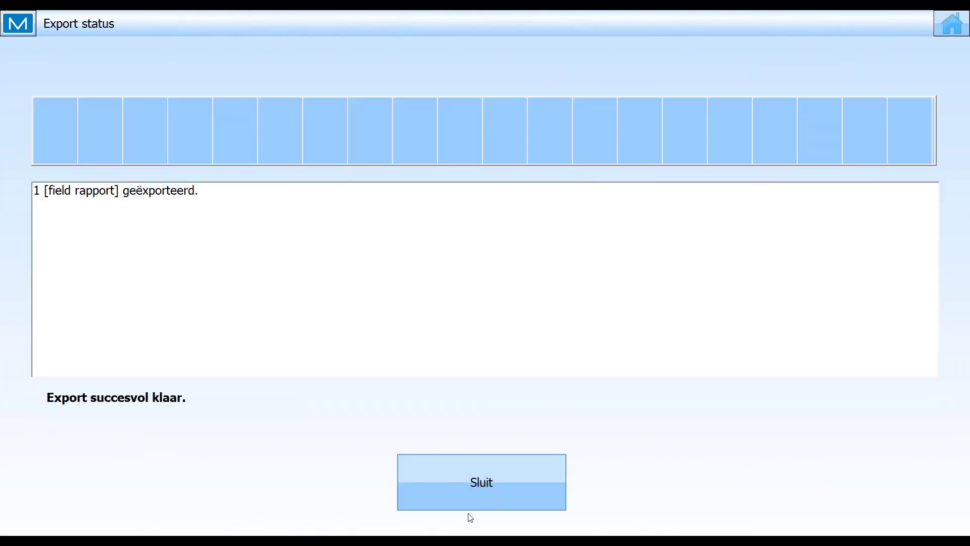
pyautogui.click(483, 487)
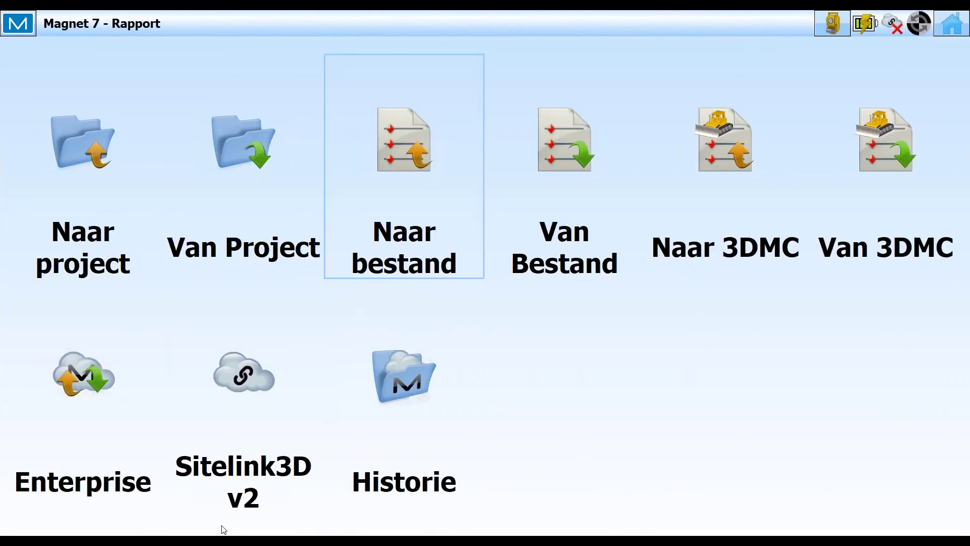
# - Switch to the Rapport folder in File Explorer and open CogoResult2.PDF to view the exported report
pyautogui.moveTo(137, 542)
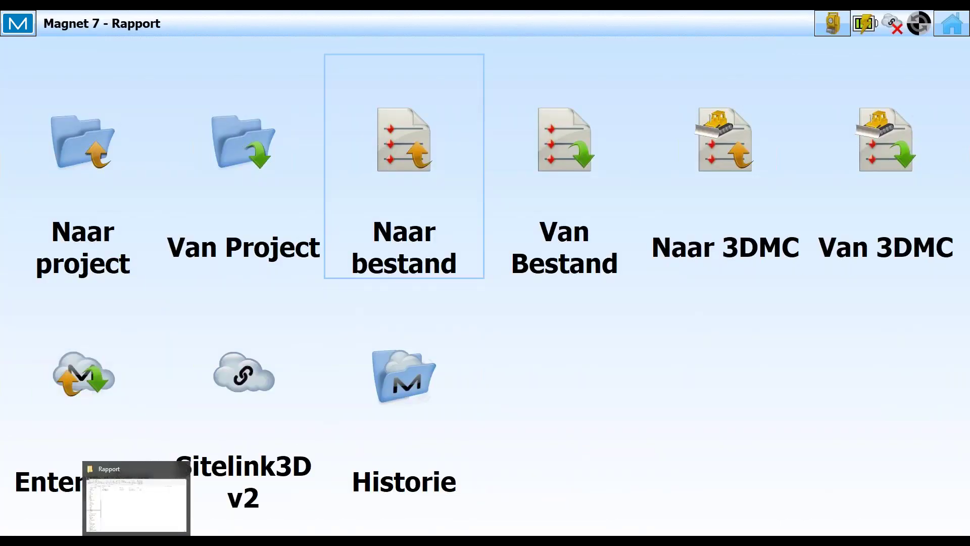
pyautogui.click(135, 501)
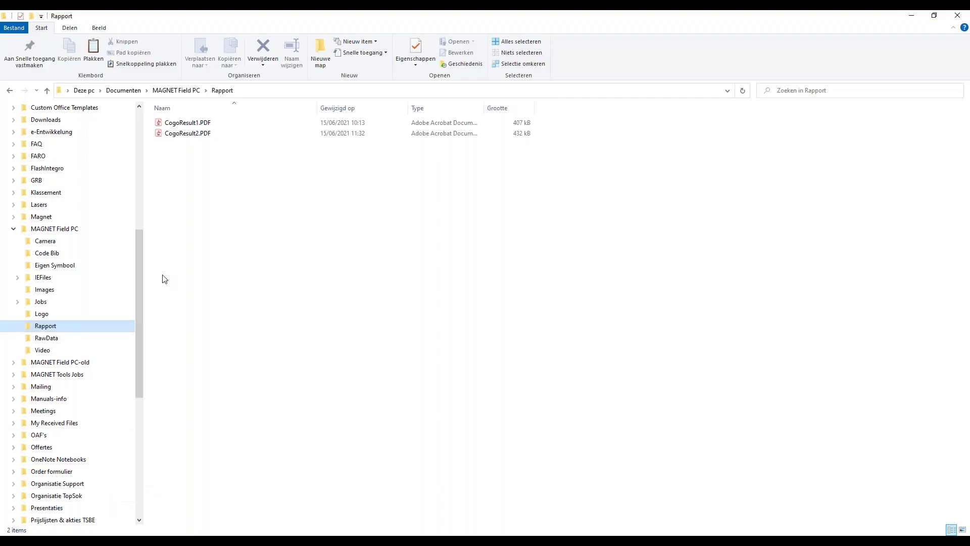
pyautogui.doubleClick(186, 134)
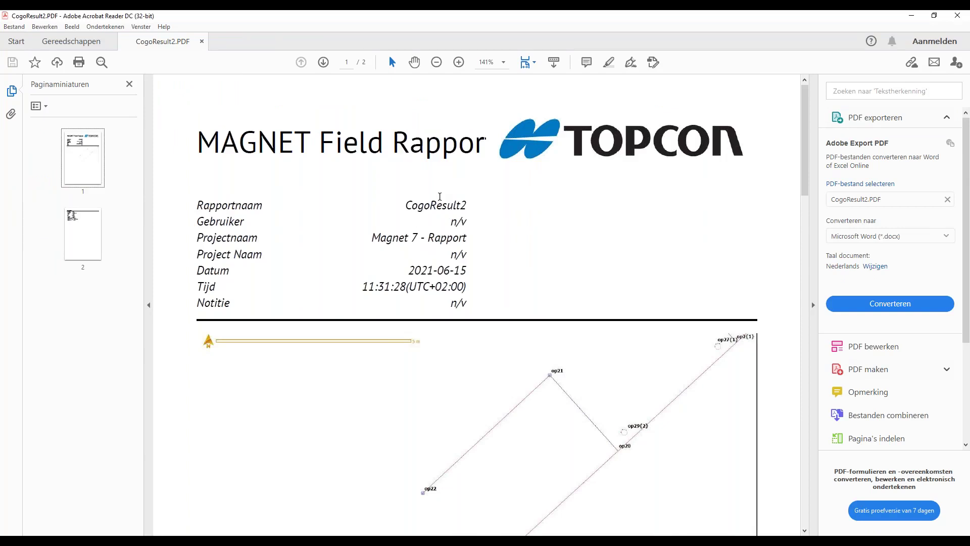
# - Look through the exported CogoResult2 report from its header and map drawing down to the Cogo Resultaten section
pyautogui.scroll(-5, 592, 362)
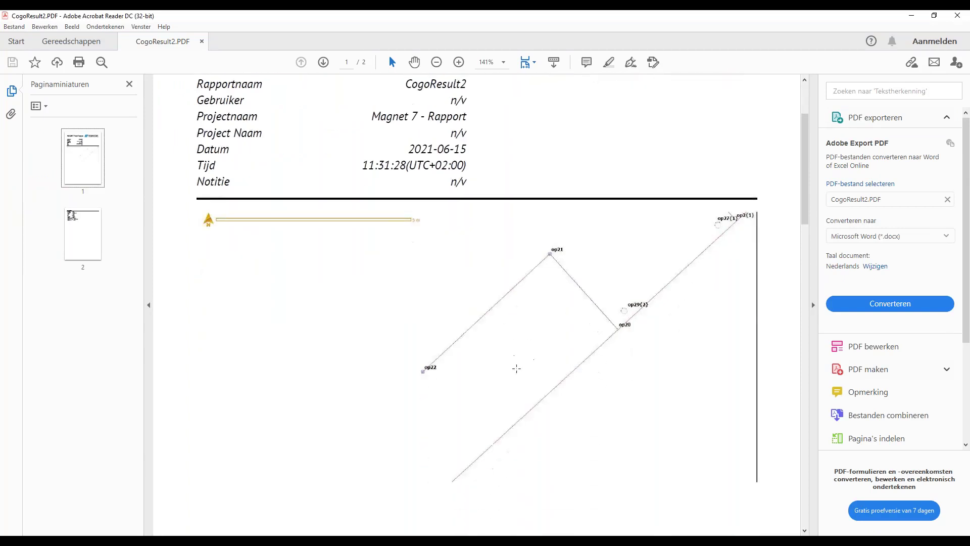
pyautogui.scroll(-15, 517, 369)
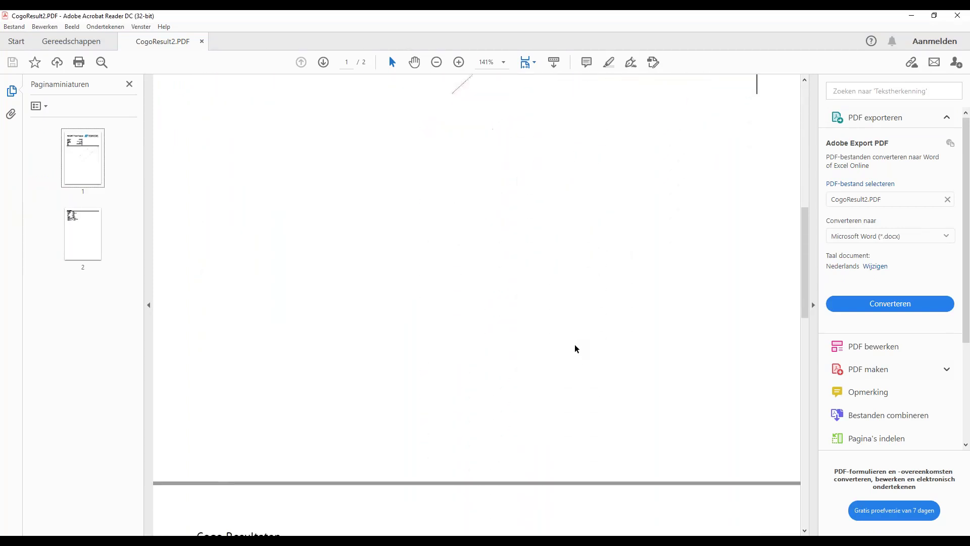
pyautogui.scroll(-10, 564, 355)
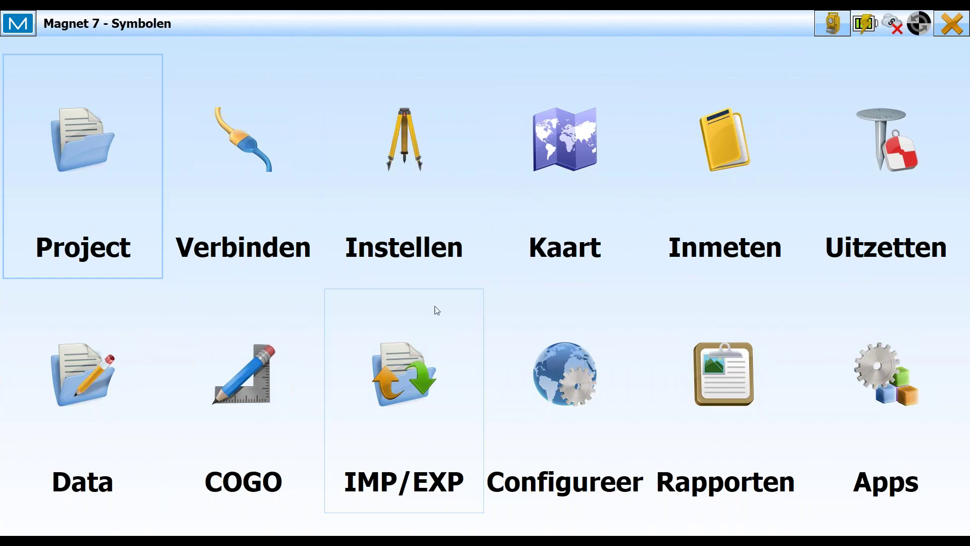
# - Open the code list of the Symbolen project and view the symbol style assigned to the Topcon code
pyautogui.click(83, 389)
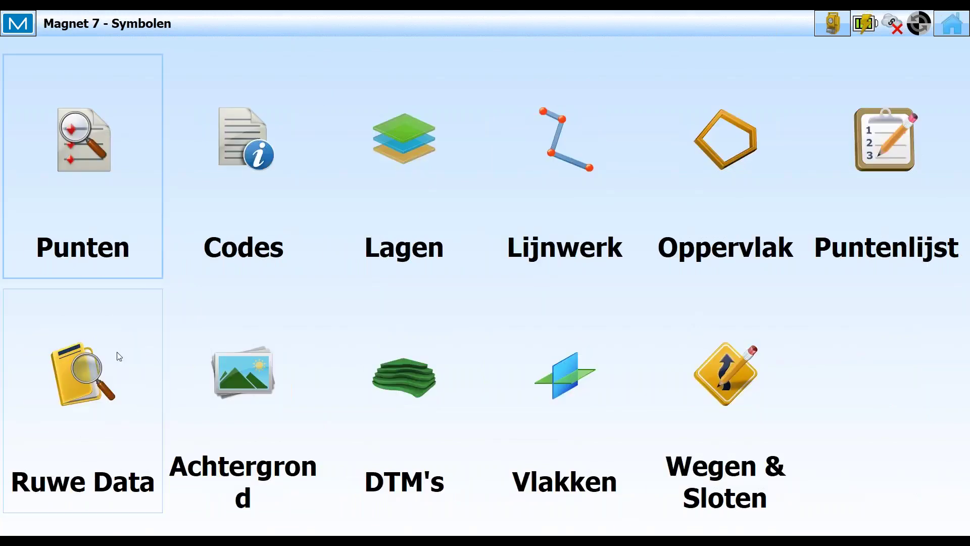
pyautogui.click(248, 161)
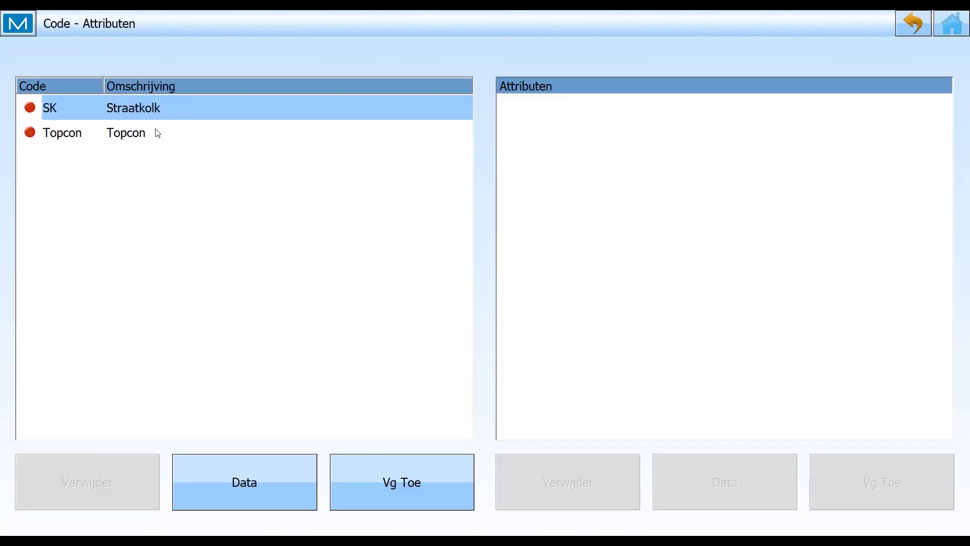
pyautogui.click(137, 138)
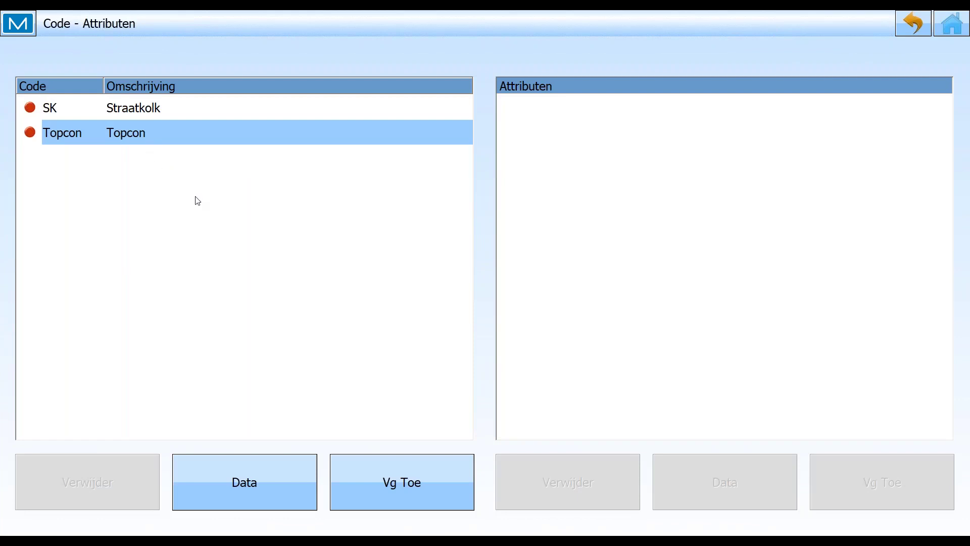
pyautogui.click(247, 489)
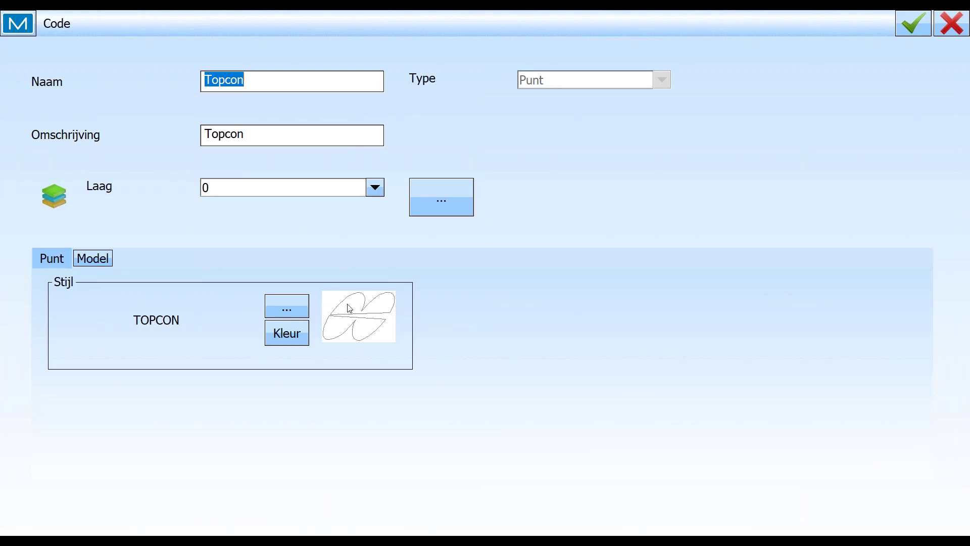
pyautogui.click(293, 312)
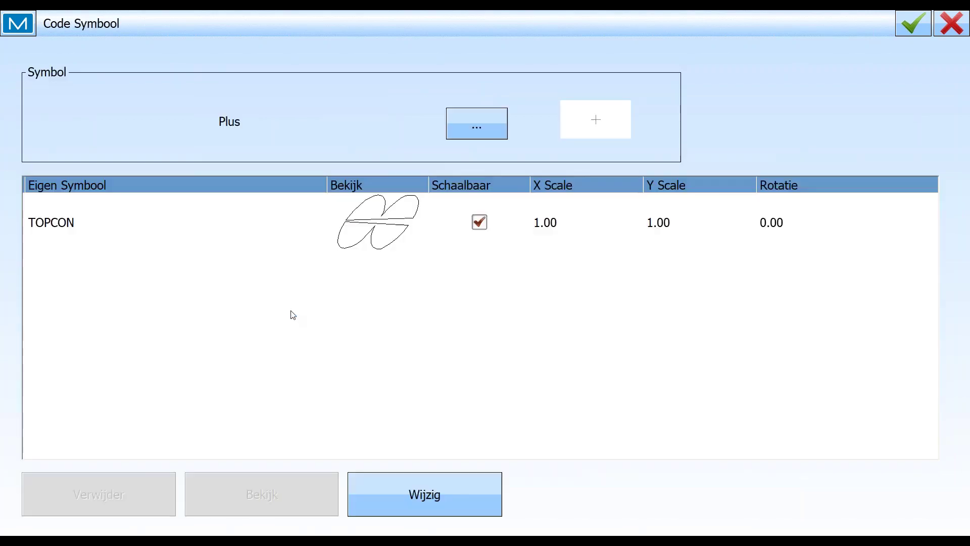
# - Browse the custom symbols available for the Topcon code, then leave the selection without choosing one
pyautogui.click(430, 491)
pyautogui.scroll(-1, 425, 277)
pyautogui.scroll(-9, 426, 277)
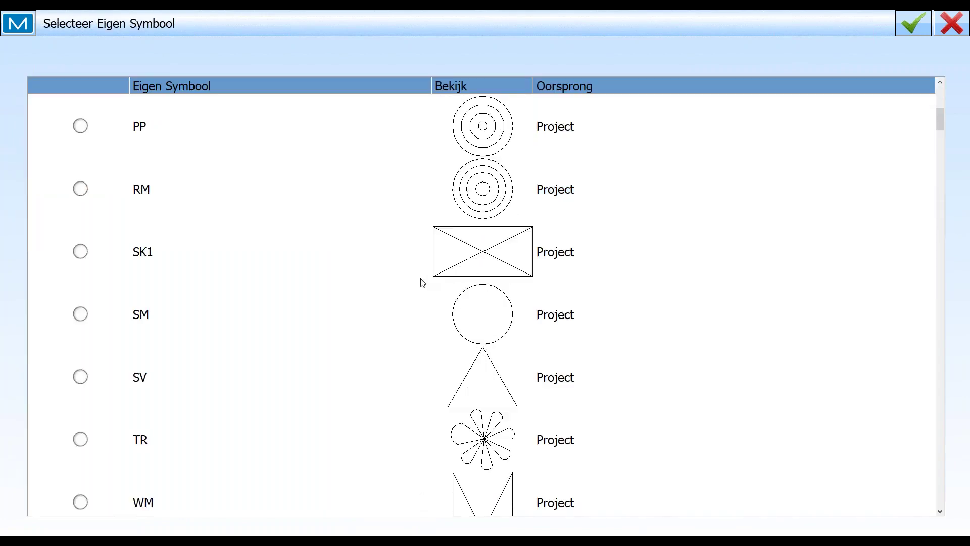
pyautogui.scroll(-1, 431, 320)
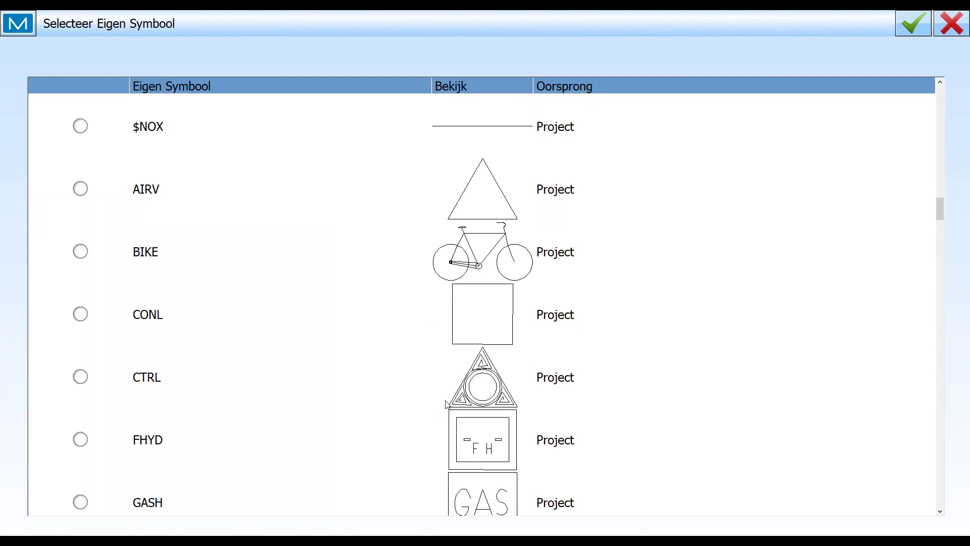
pyautogui.scroll(-2, 448, 403)
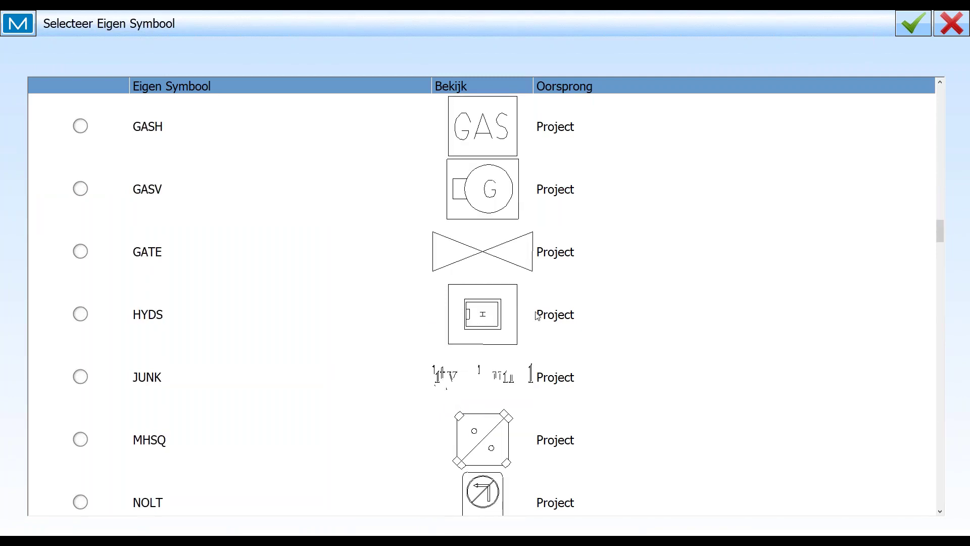
pyautogui.click(961, 30)
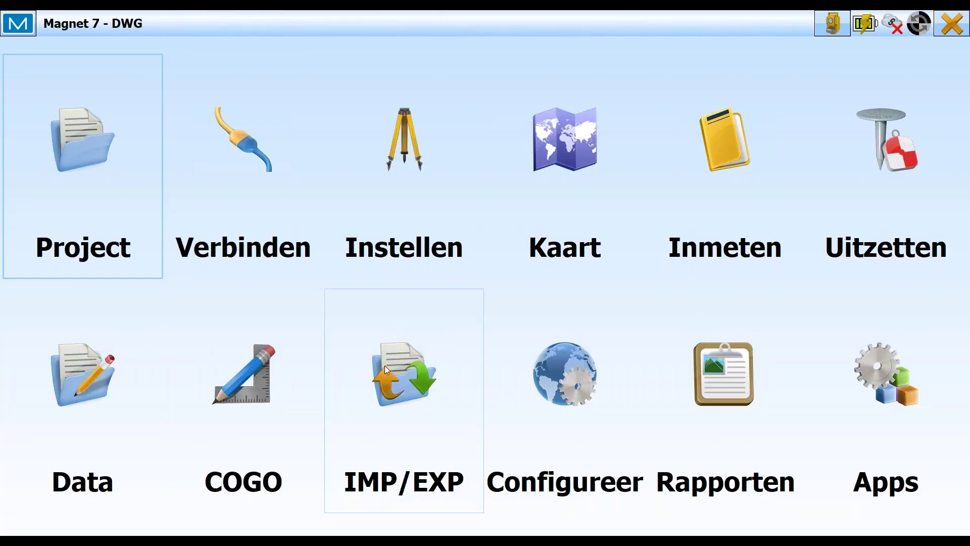
# - Set up an import from file of Meervoudige data in AutoCAD DWG format and accept its import settings
pyautogui.click(384, 366)
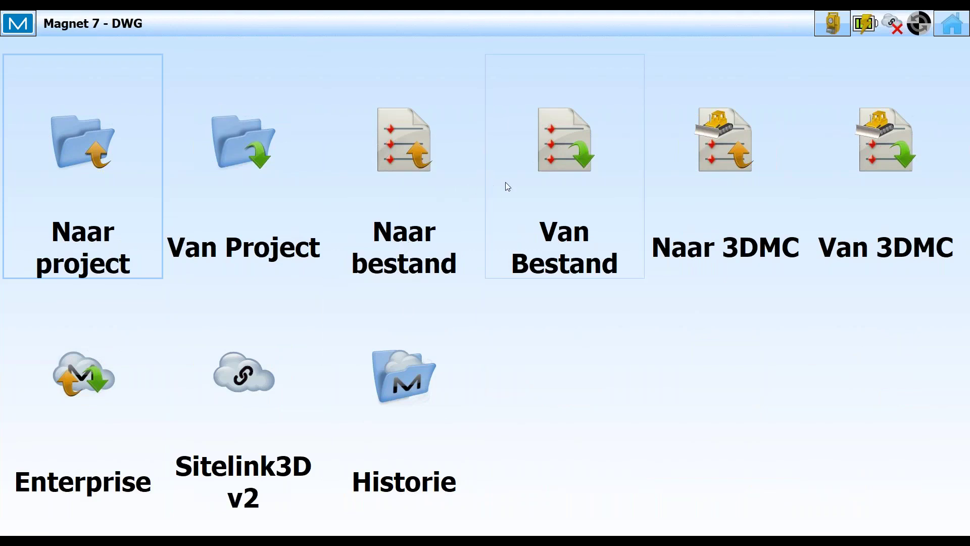
pyautogui.click(579, 162)
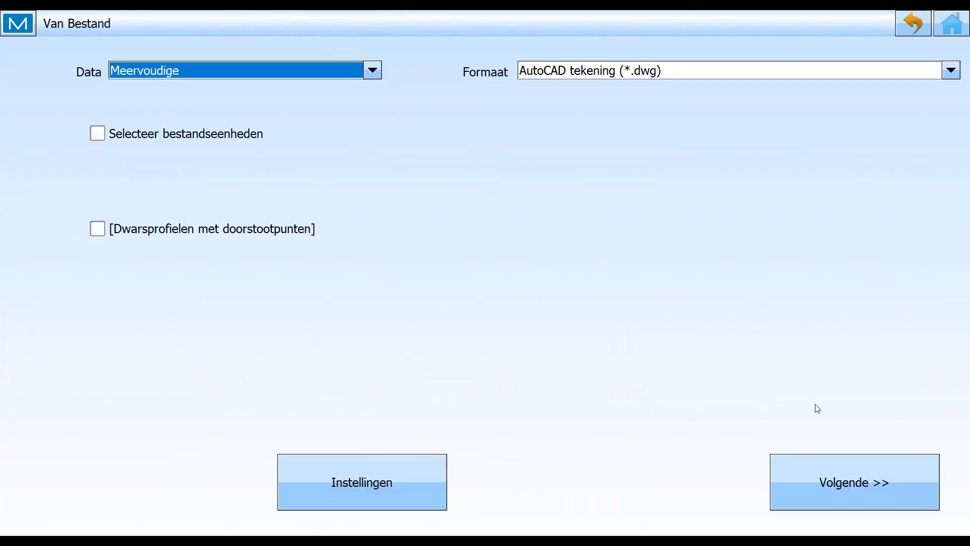
pyautogui.click(316, 486)
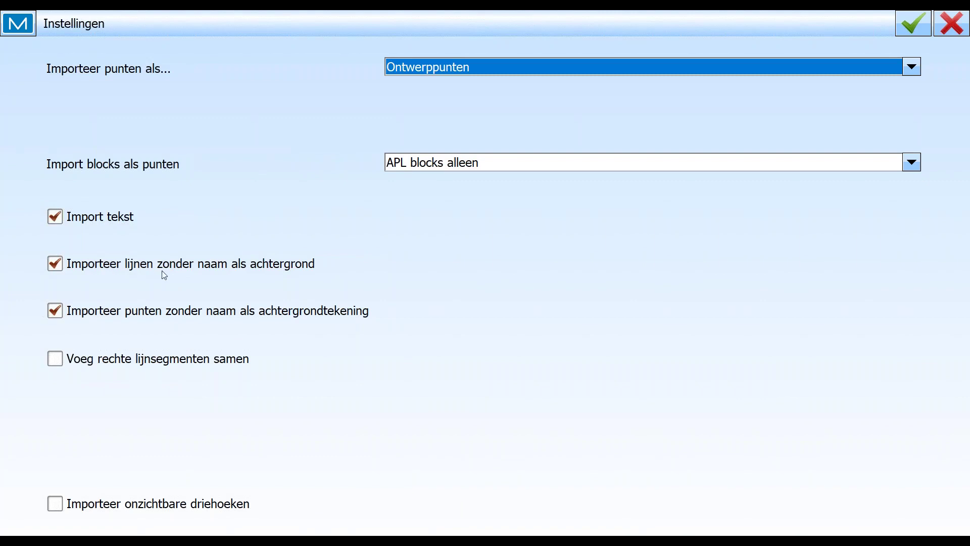
pyautogui.click(931, 23)
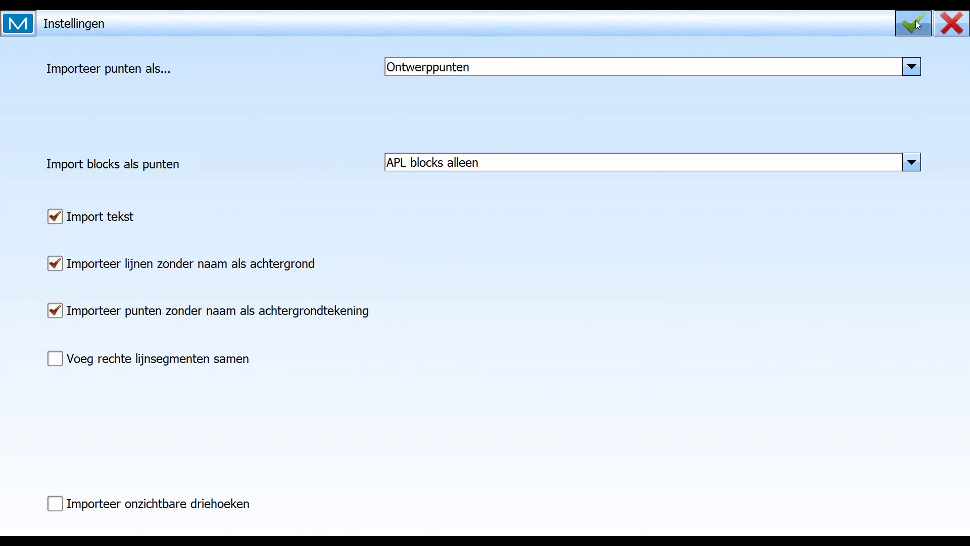
# - Choose hangar.dwg from the MAGNET Field PC\IEFiles folder as the drawing to import
pyautogui.click(870, 472)
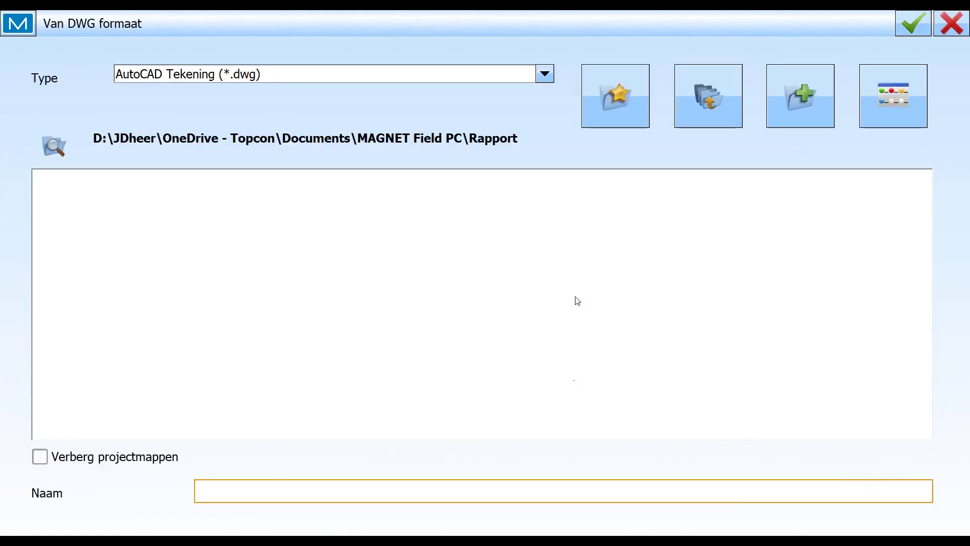
pyautogui.click(707, 113)
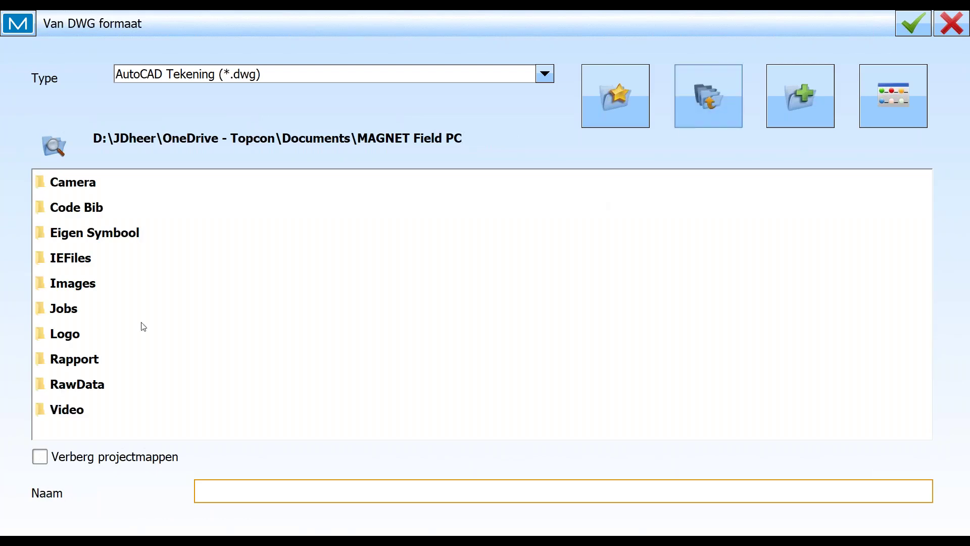
pyautogui.doubleClick(76, 259)
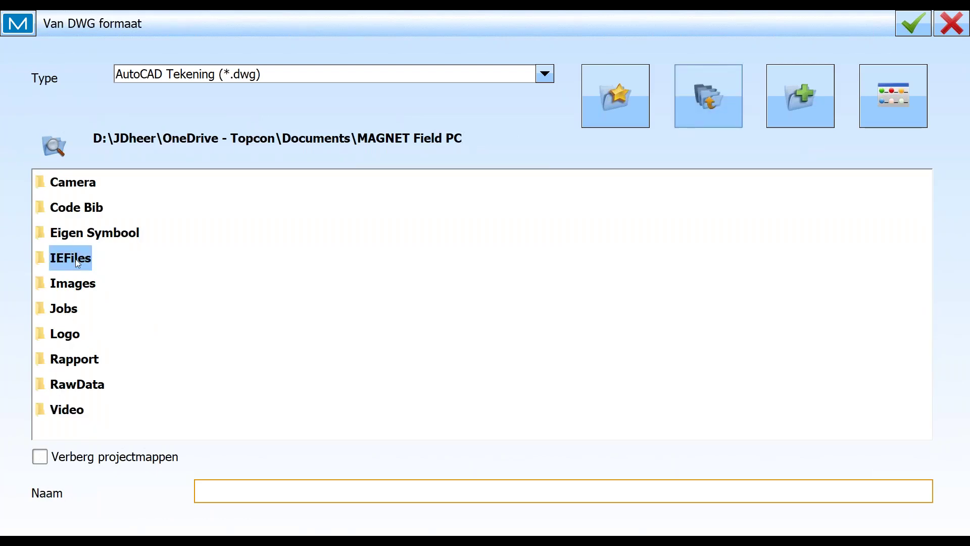
pyautogui.click(77, 284)
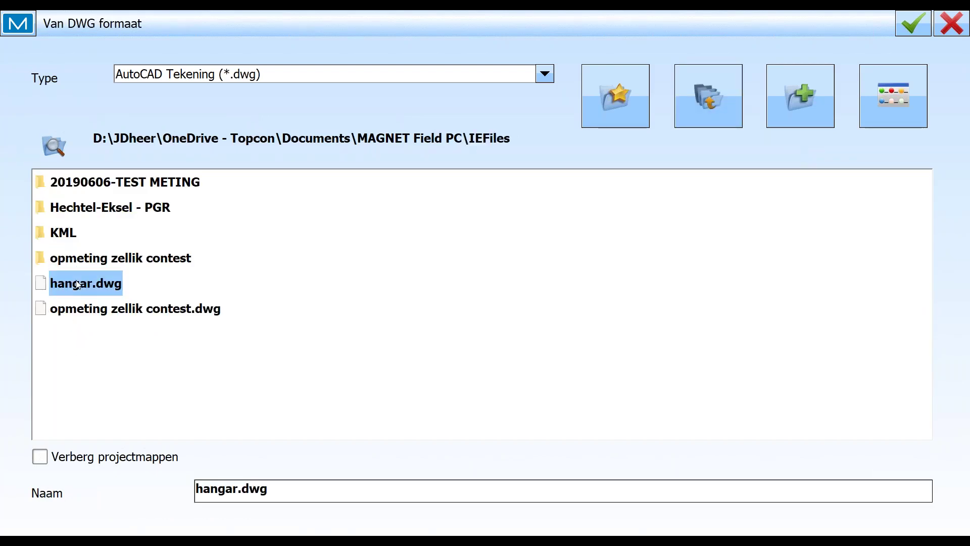
pyautogui.click(923, 21)
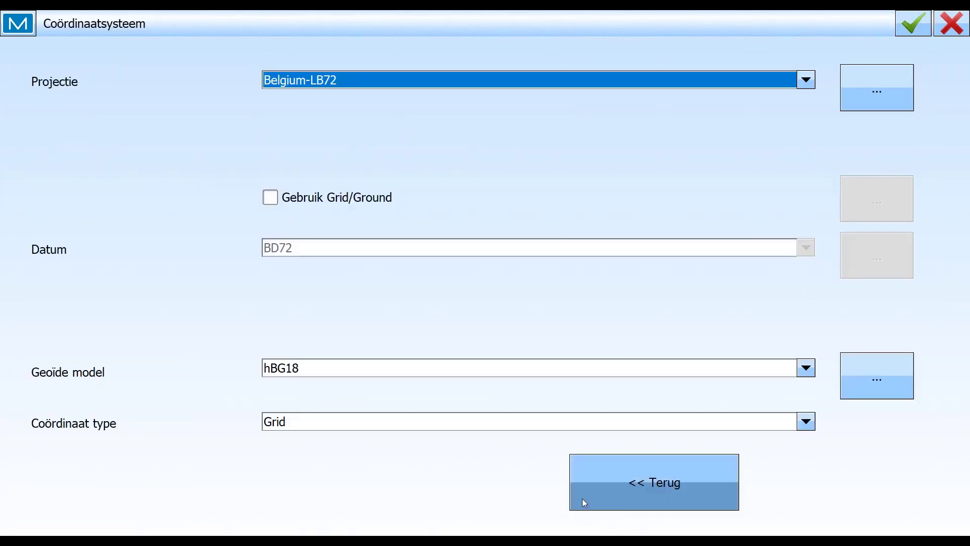
# - Import only the used layers of the drawing with the Belgium-LB72 projection and hBG18 geoid, then close the import status
pyautogui.click(914, 25)
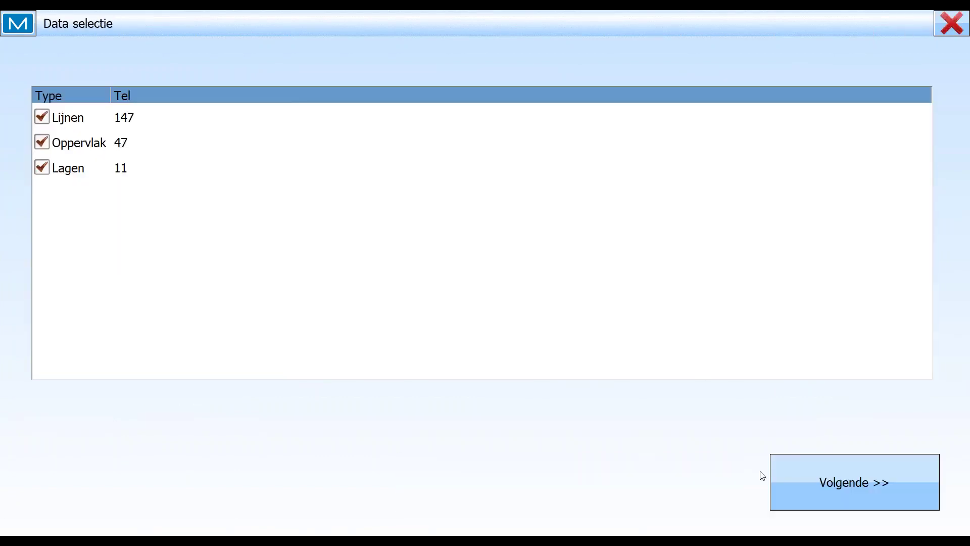
pyautogui.click(827, 484)
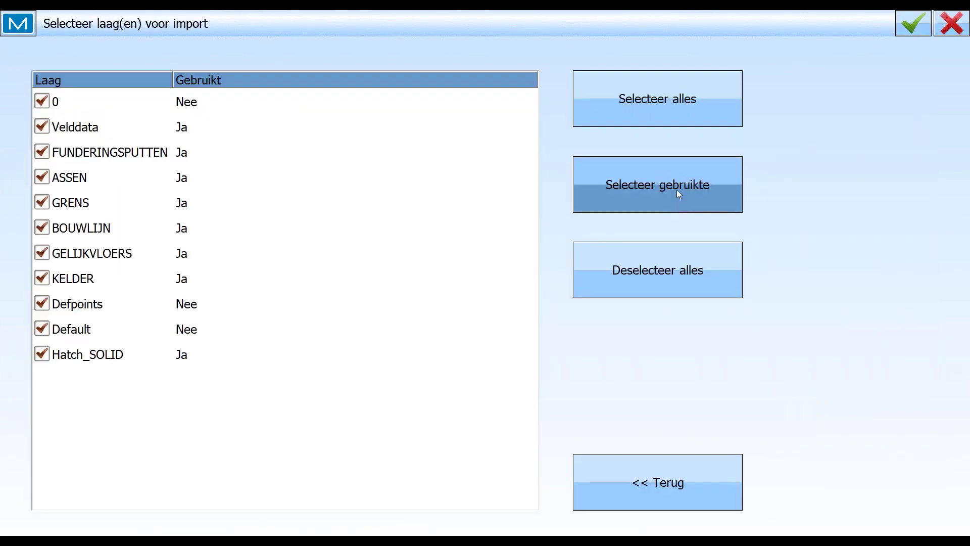
pyautogui.click(625, 186)
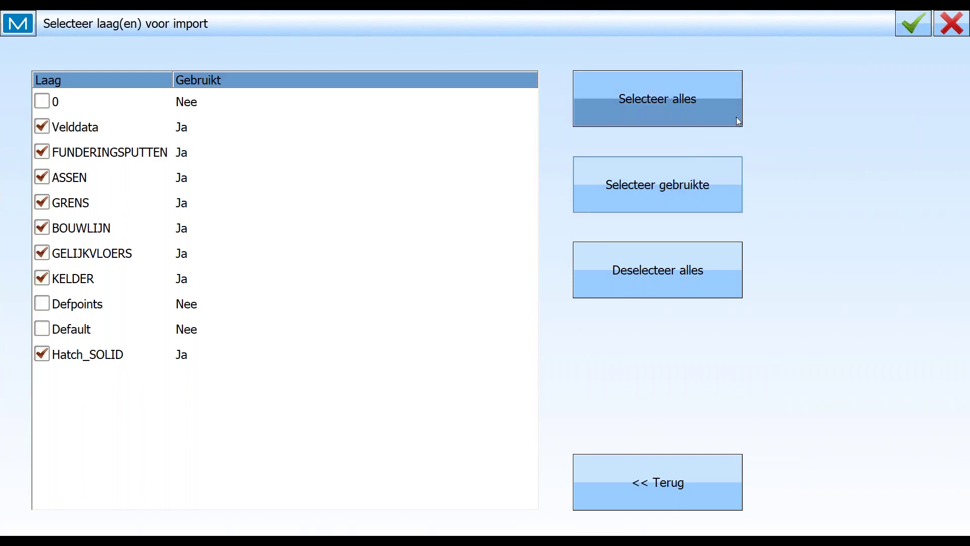
pyautogui.click(913, 23)
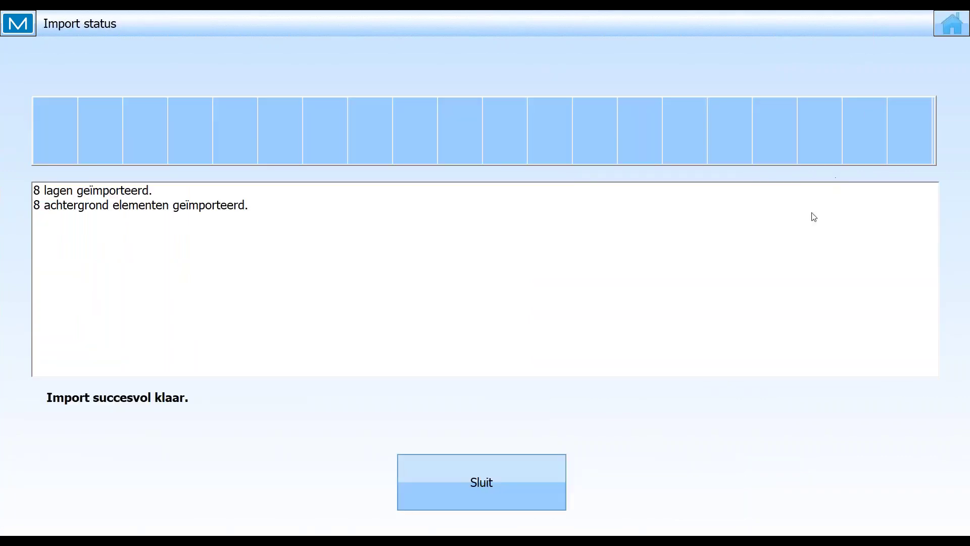
pyautogui.click(481, 488)
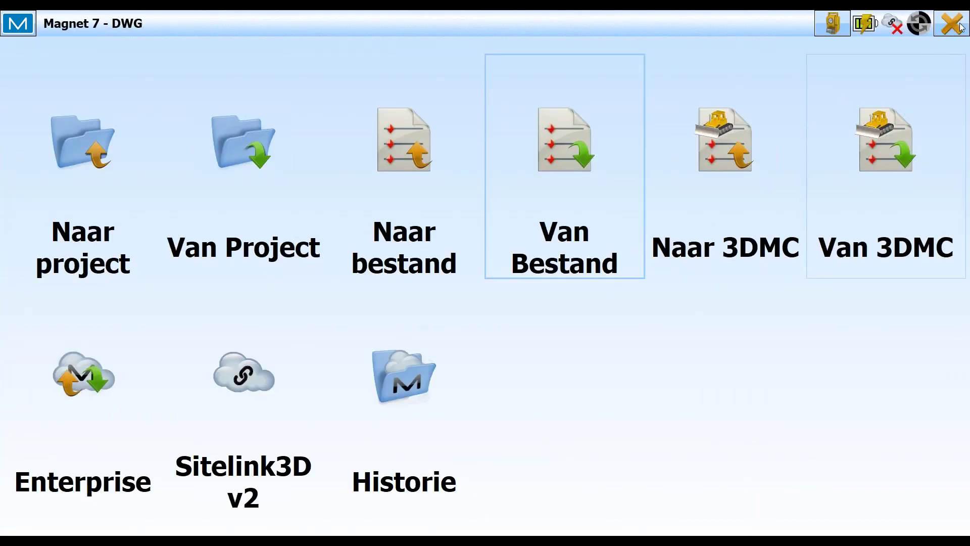
# - Open the map of the imported drawing and select the sloping red line along the building's upper-right edge
pyautogui.click(960, 27)
pyautogui.click(563, 141)
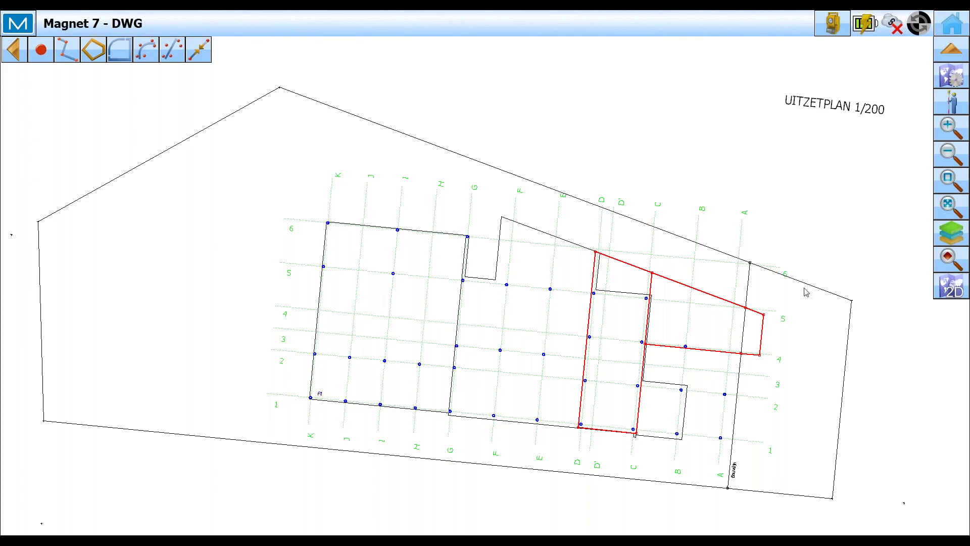
pyautogui.click(726, 302)
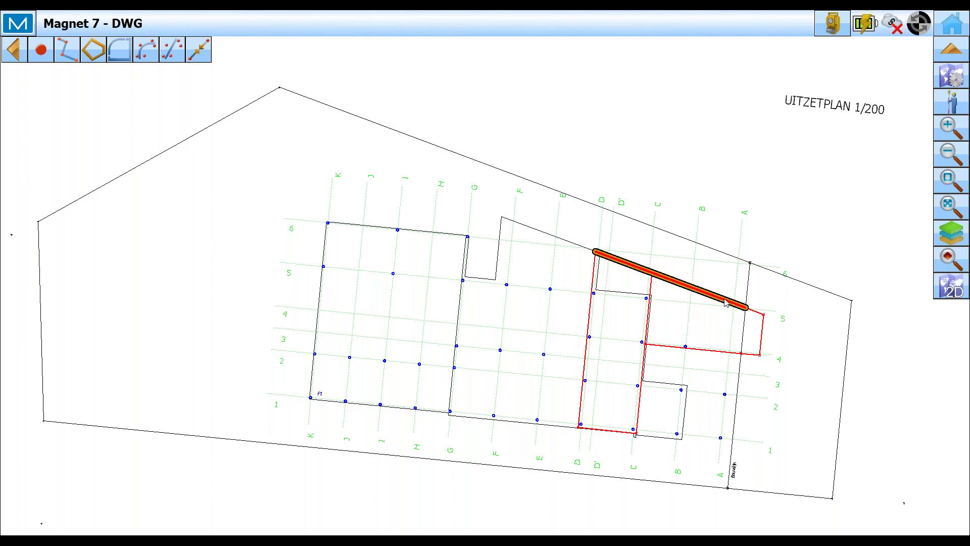
# - Lock the GRENS layer in the layer list and return to the map
pyautogui.click(952, 233)
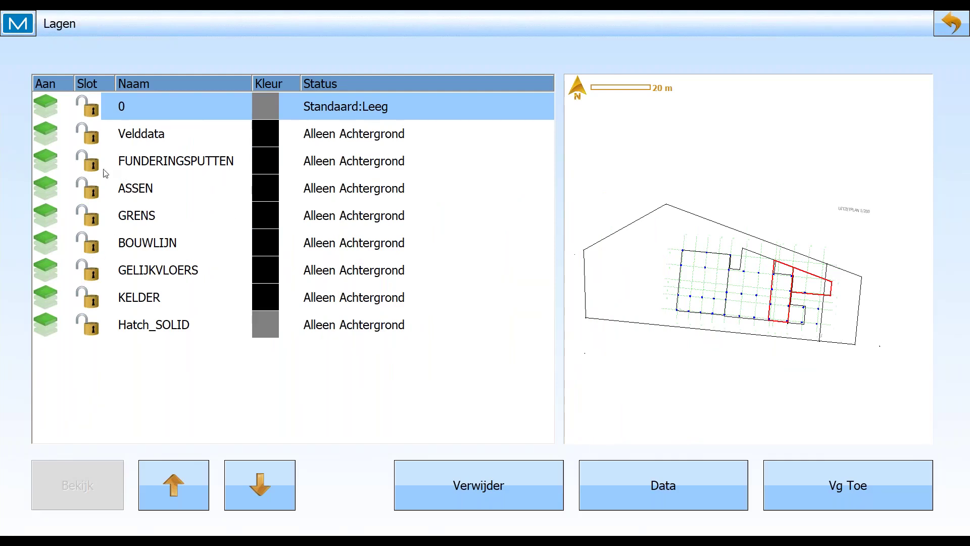
pyautogui.click(93, 220)
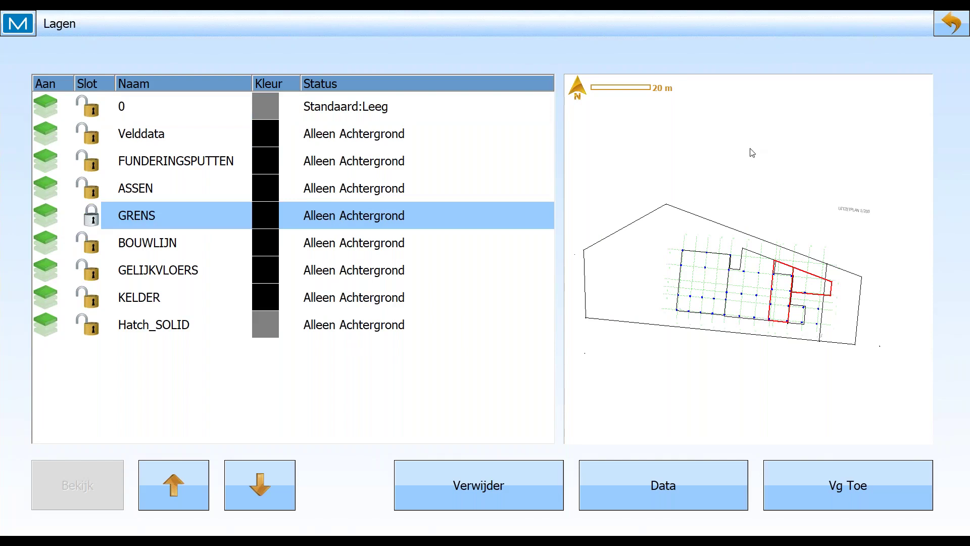
pyautogui.click(944, 16)
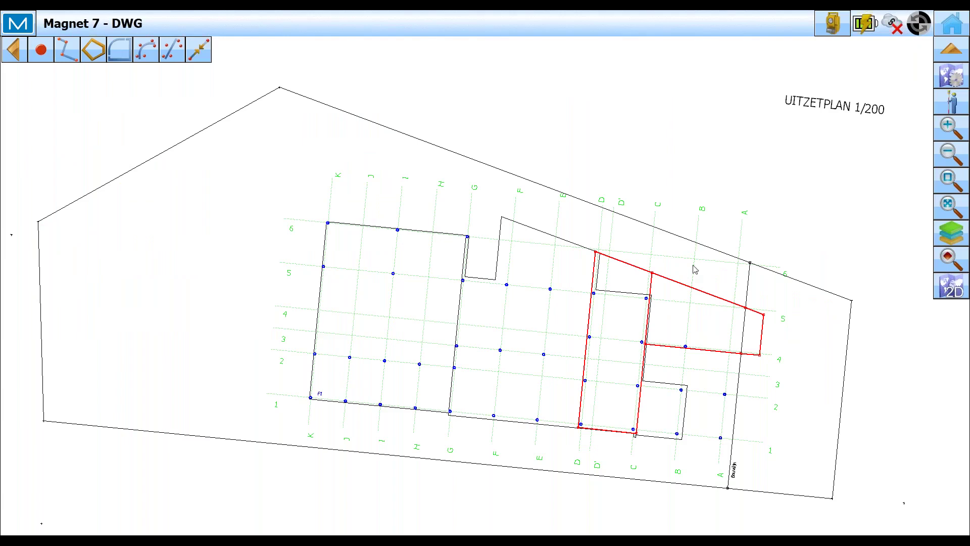
# - Turn off the visibility of the GRENS layer and return to the map
pyautogui.click(947, 232)
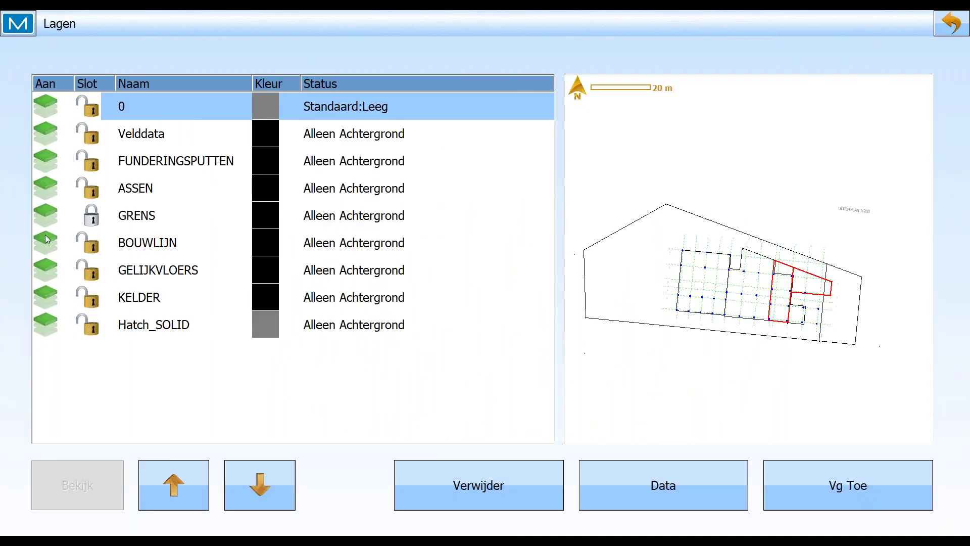
pyautogui.click(47, 216)
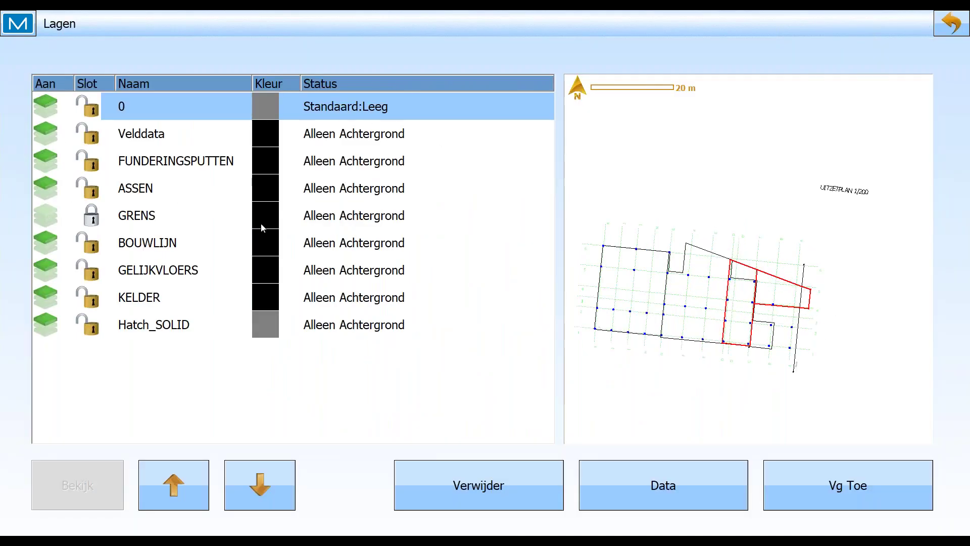
pyautogui.click(952, 24)
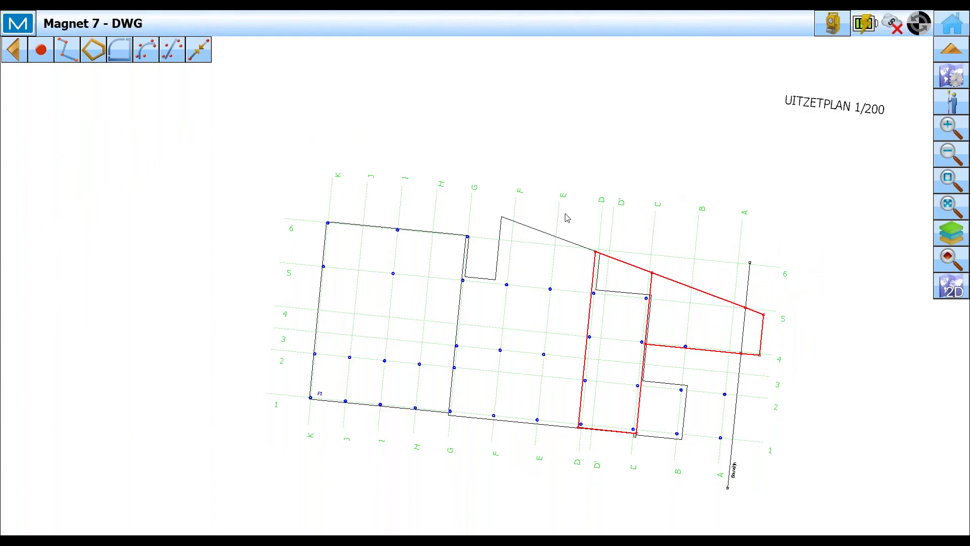